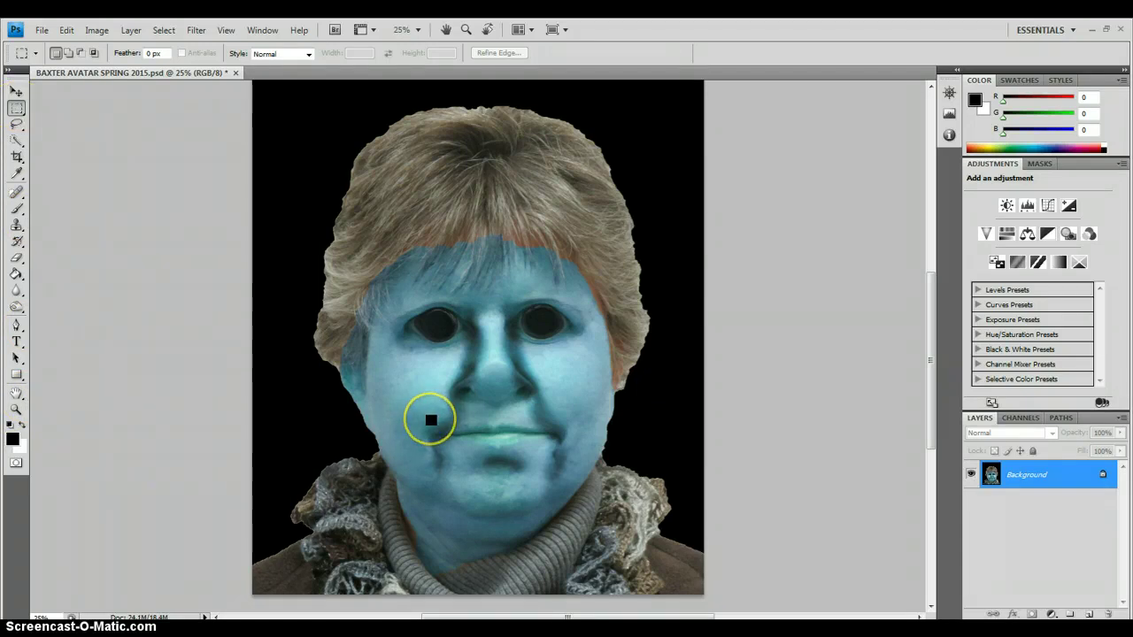
Step: Select a rectangle around the mouth on the Background layer and copy it to a new layer with Layer via Copy
left_click_drag(428, 420, 564, 453)
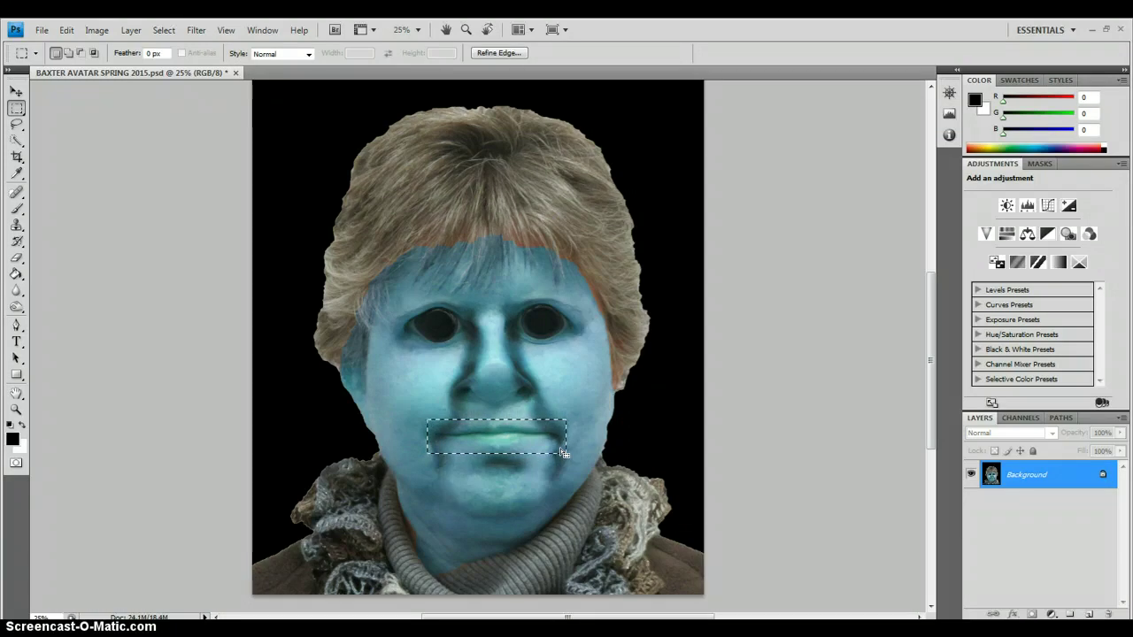
left_click(131, 30)
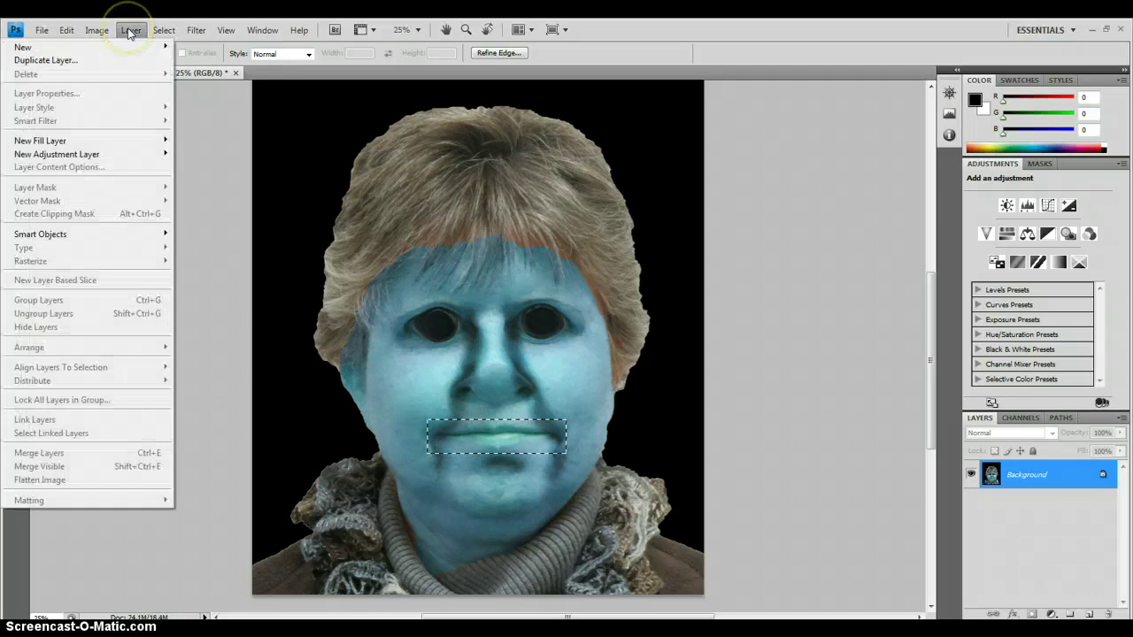
left_click(128, 45)
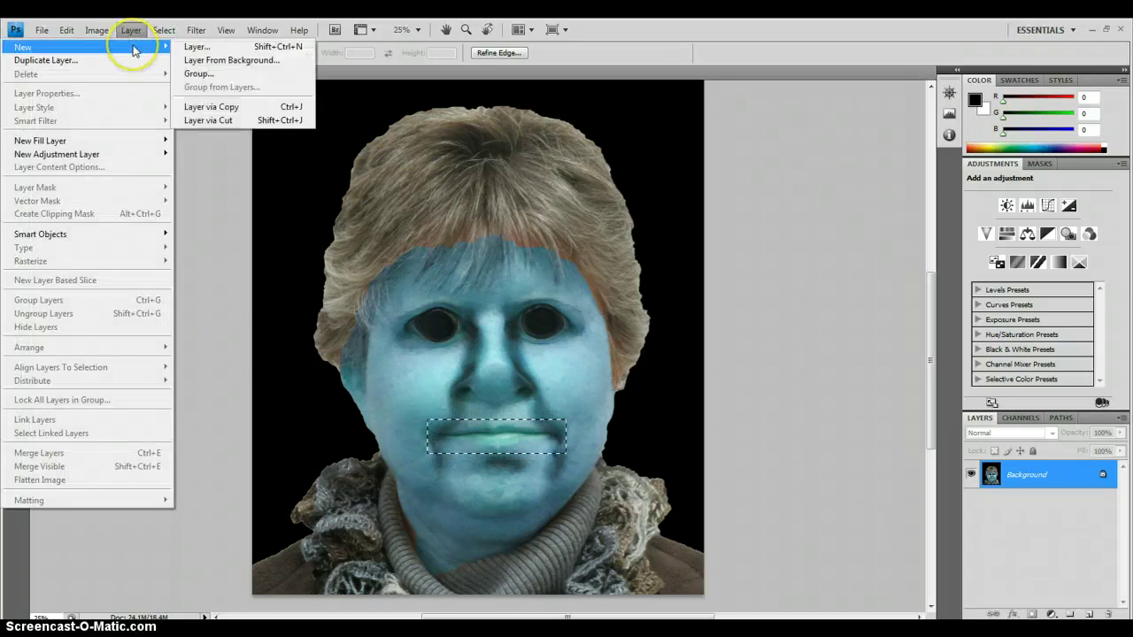
left_click(249, 111)
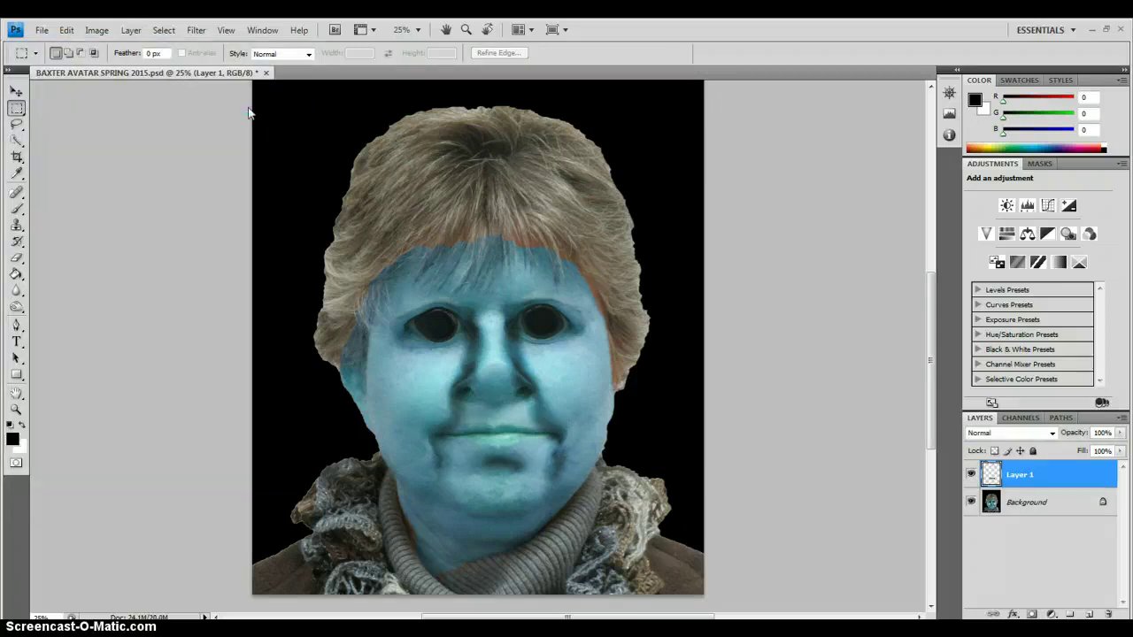
Step: Add a Hue/Saturation adjustment layer directly above the copied mouth layer, Layer 1
left_click(1029, 478)
left_click(1016, 475)
left_click(1023, 504)
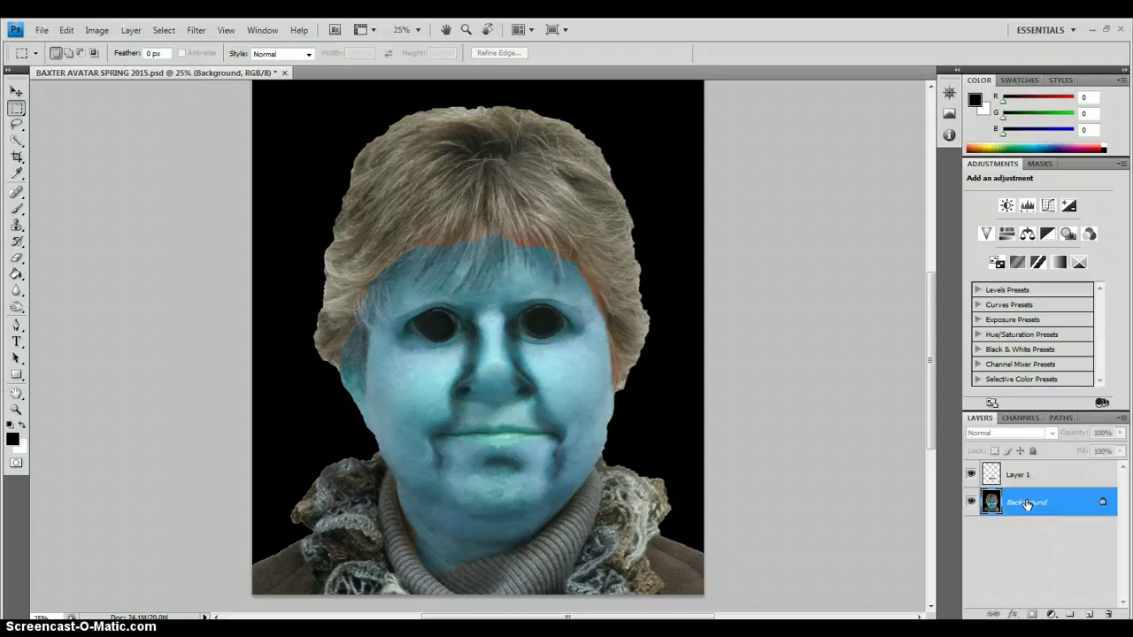
left_click(1041, 474)
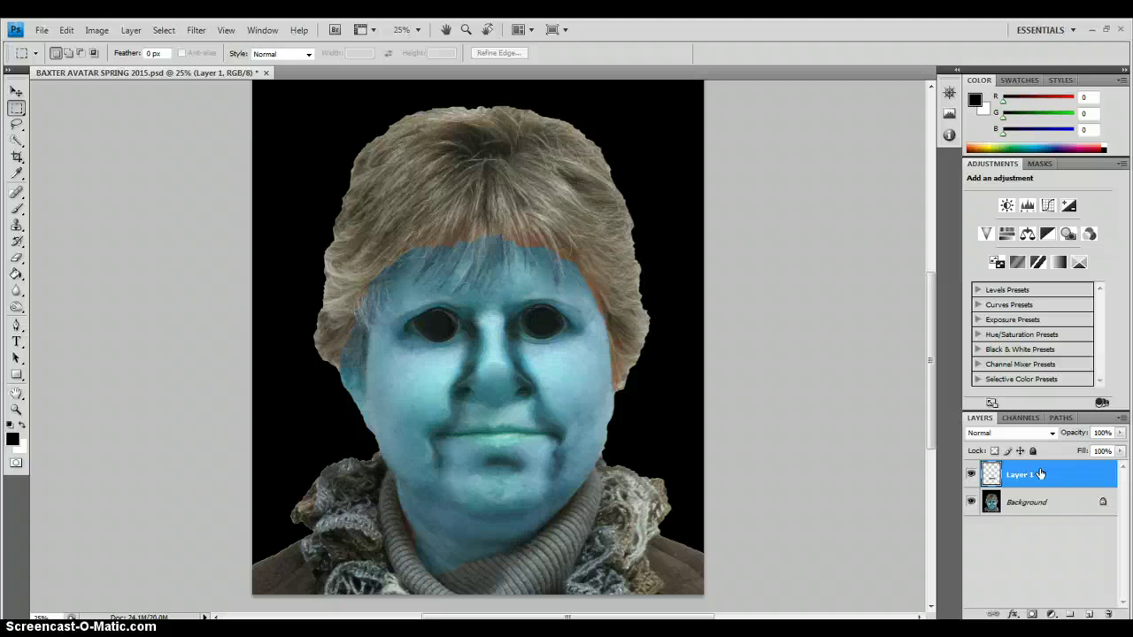
left_click(1053, 617)
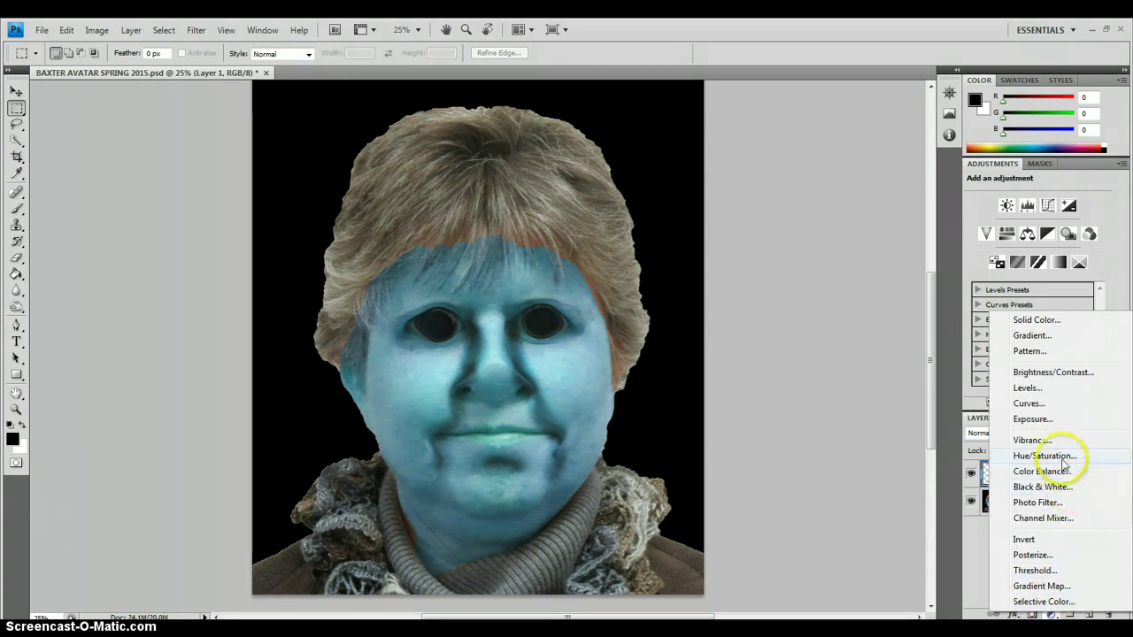
left_click(1058, 454)
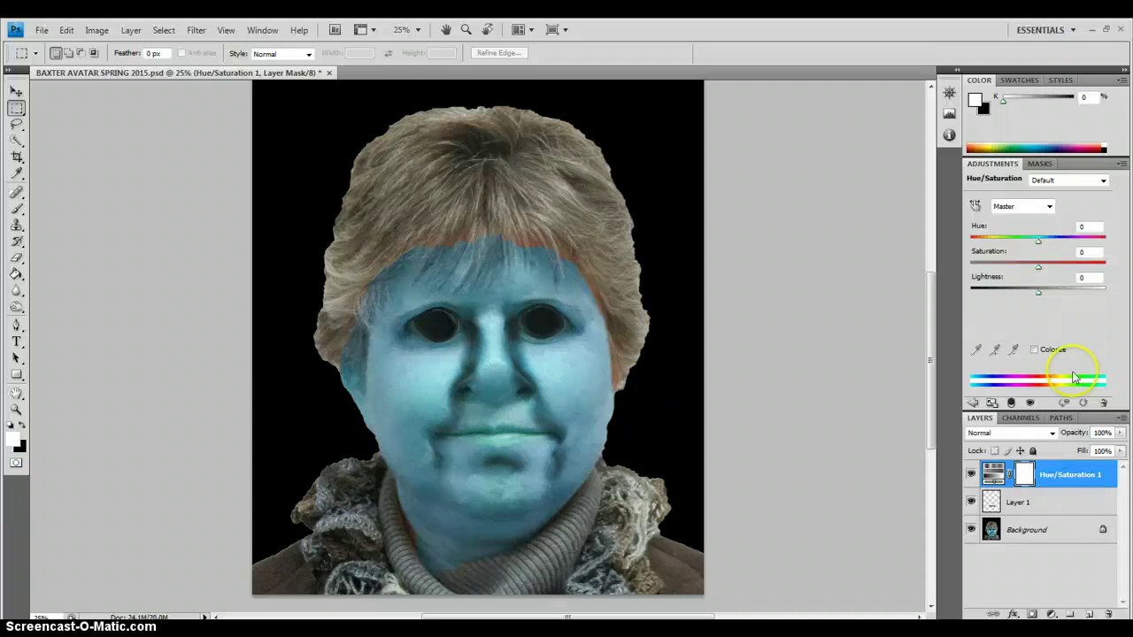
Step: Set the adjustment's hue to +131 and clip it to the mouth layer only
left_click_drag(1038, 240, 1091, 249)
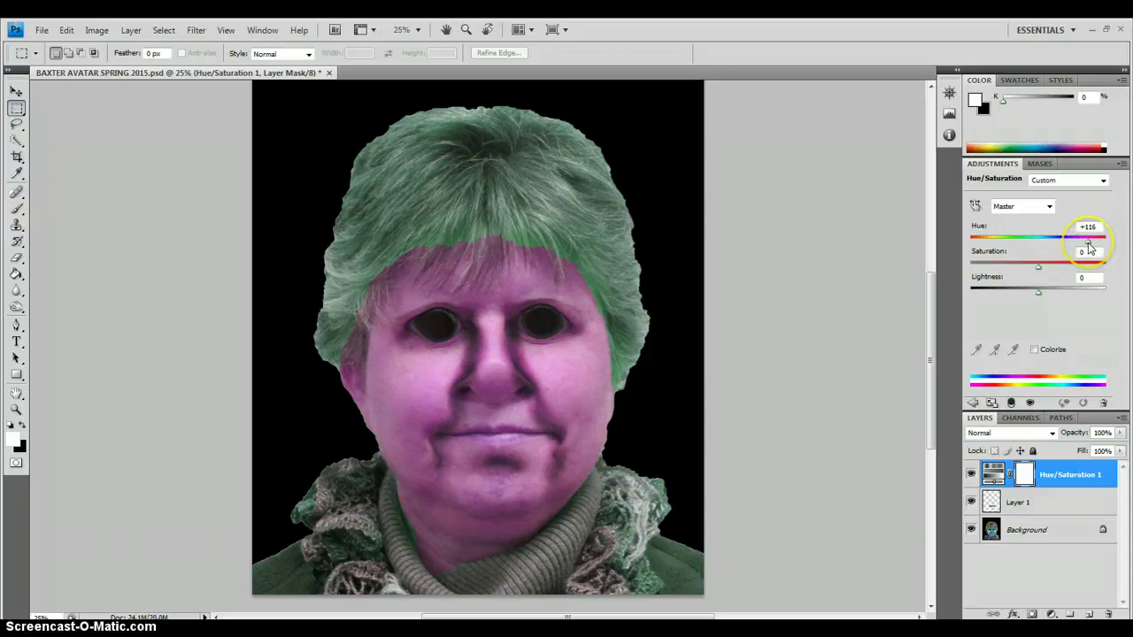
left_click_drag(1090, 249, 1093, 249)
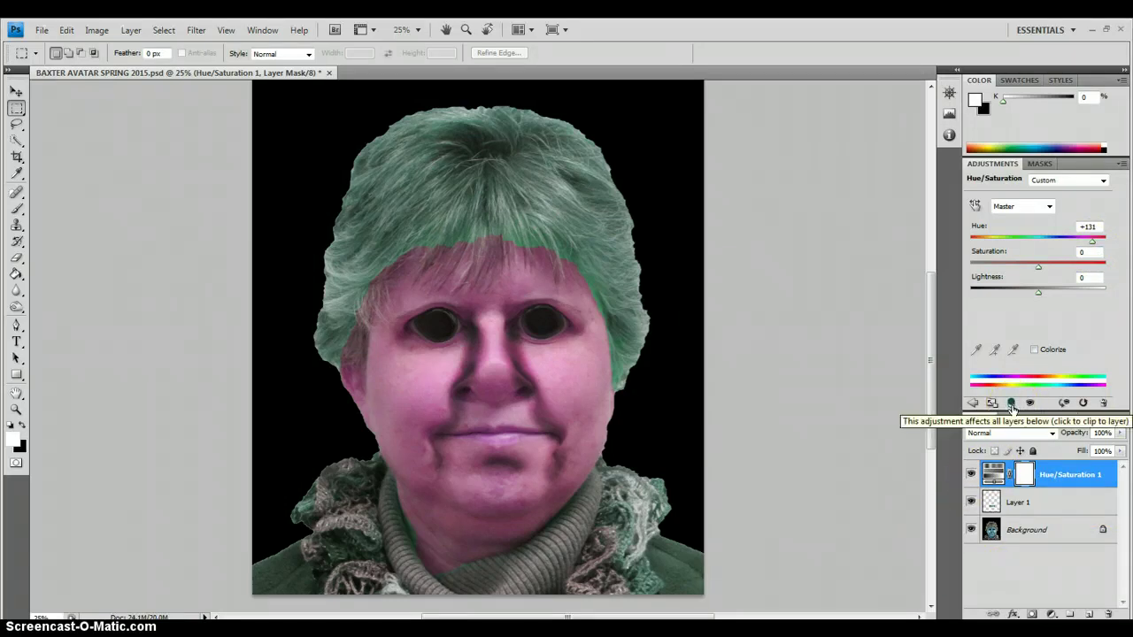
left_click(1013, 404)
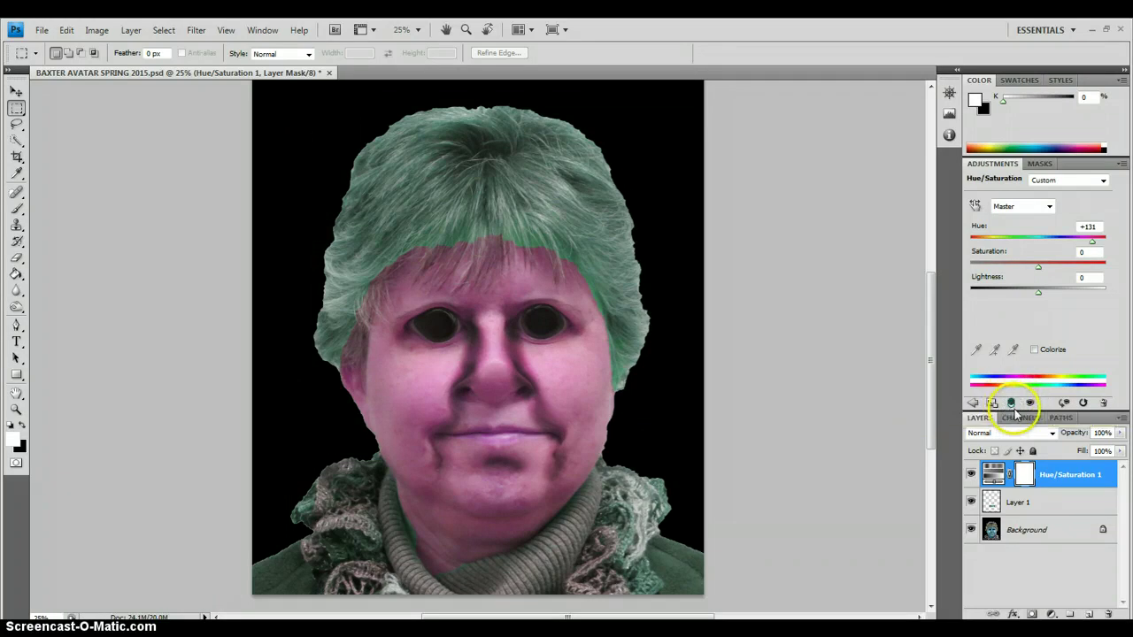
left_click(1013, 404)
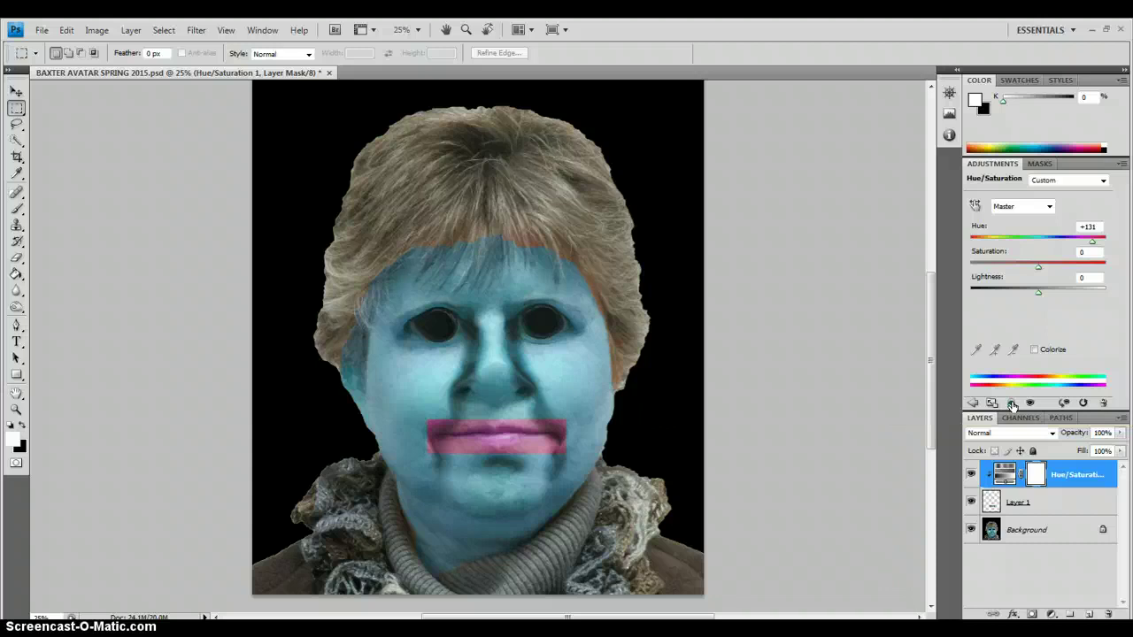
Step: Erase the pink tint below the lower lip on the Hue/Saturation mask with an 87 px Eraser at 100% hardness
left_click(418, 30)
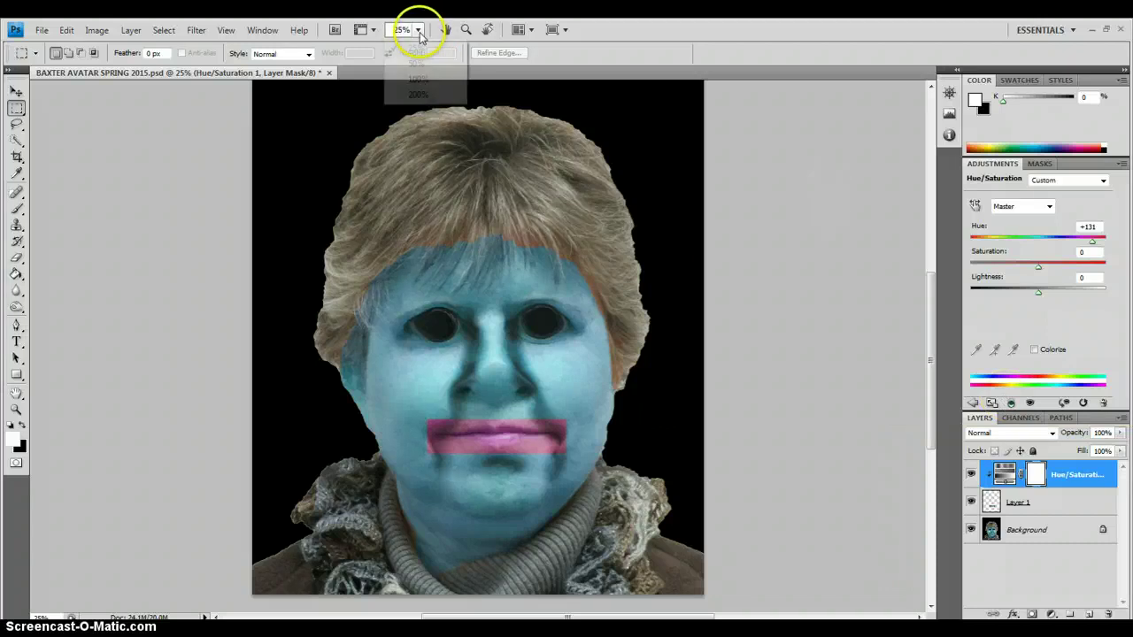
left_click(424, 79)
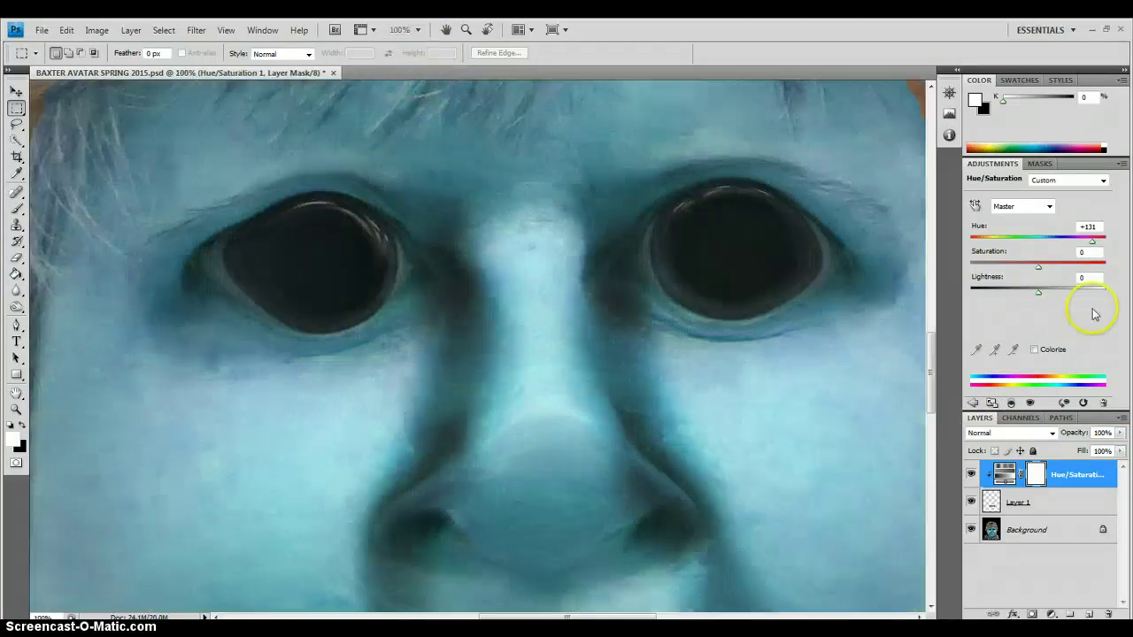
left_click_drag(930, 361, 931, 383)
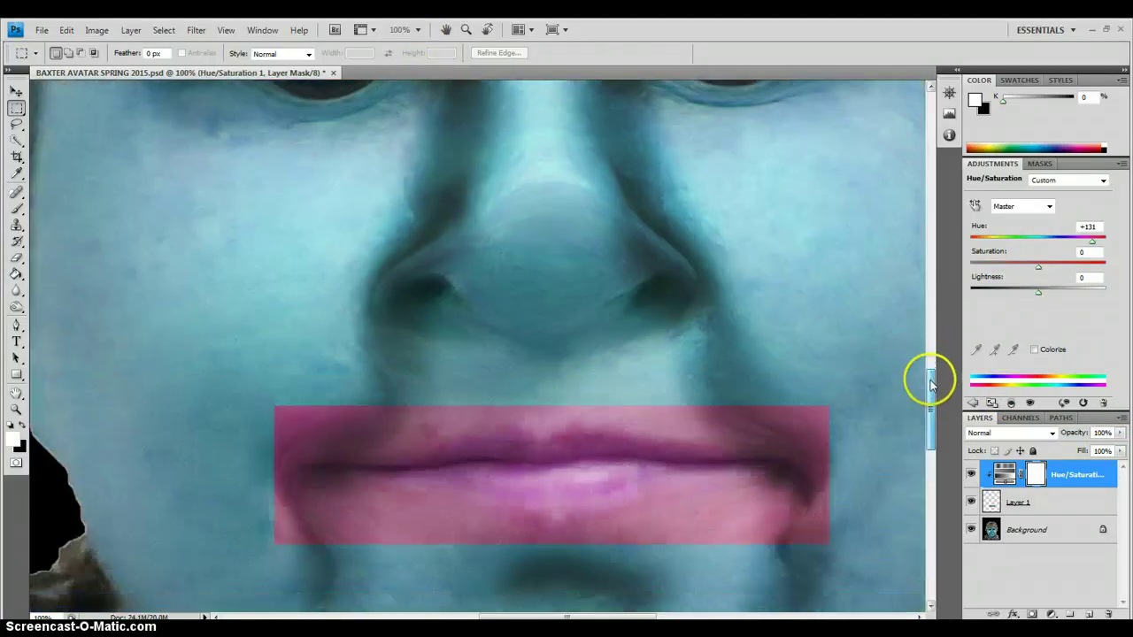
left_click(16, 260)
left_click(97, 54)
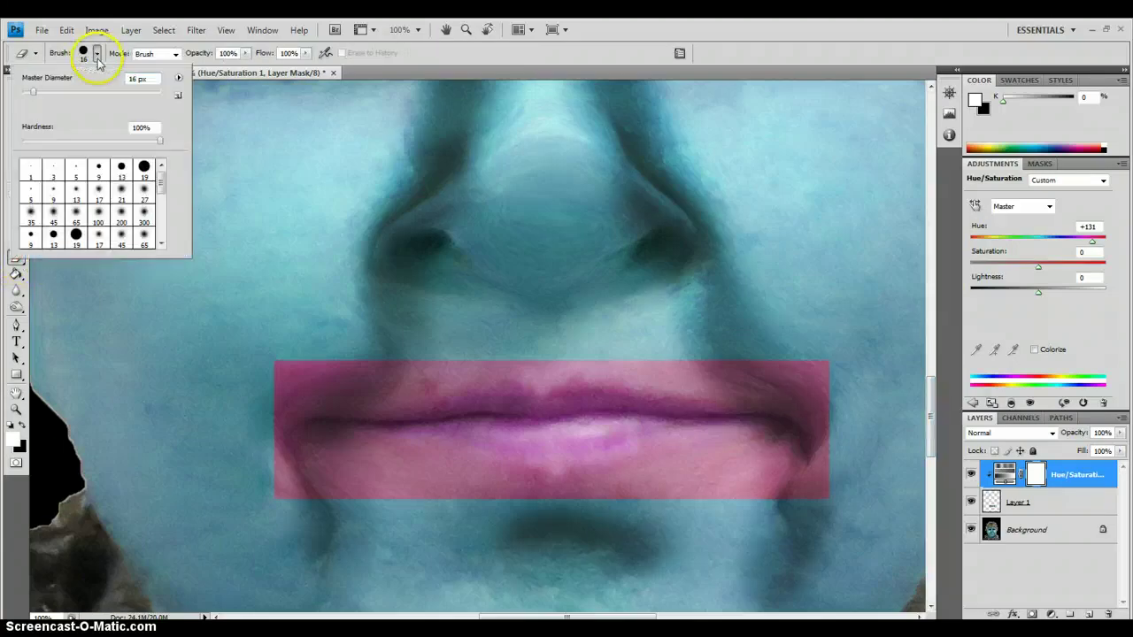
left_click_drag(33, 92, 82, 92)
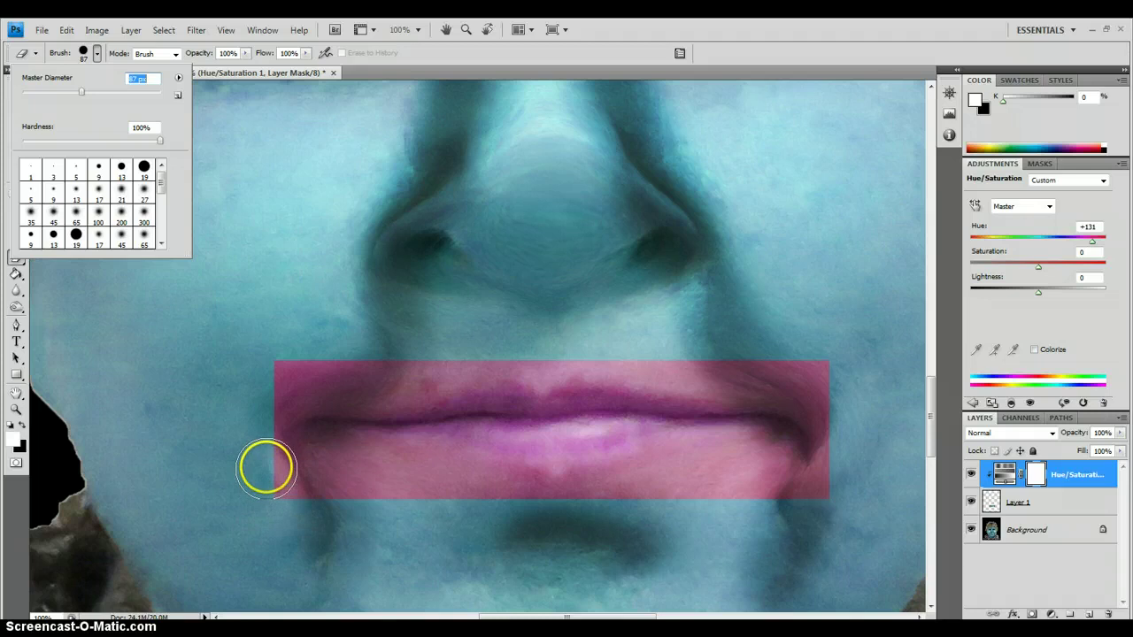
left_click(273, 465)
mouse_move(273, 465)
left_mouse_down()
mouse_move(629, 501)
mouse_move(693, 475)
mouse_move(805, 475)
mouse_move(744, 472)
left_mouse_up()
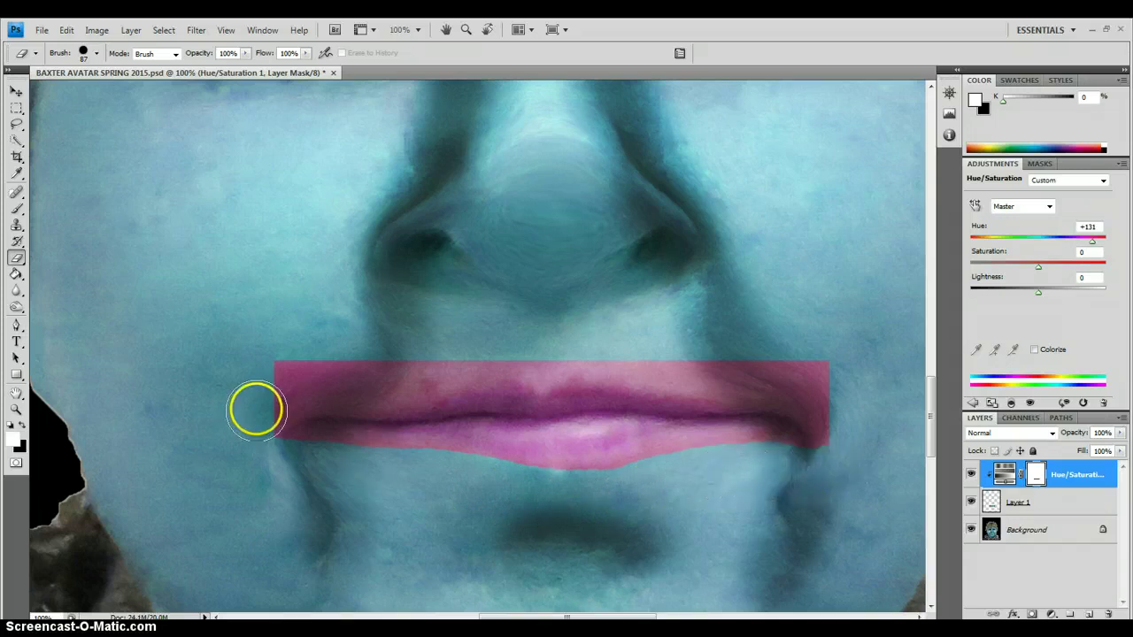
mouse_move(254, 453)
left_mouse_down()
mouse_move(531, 495)
mouse_move(749, 471)
mouse_move(524, 489)
left_mouse_up()
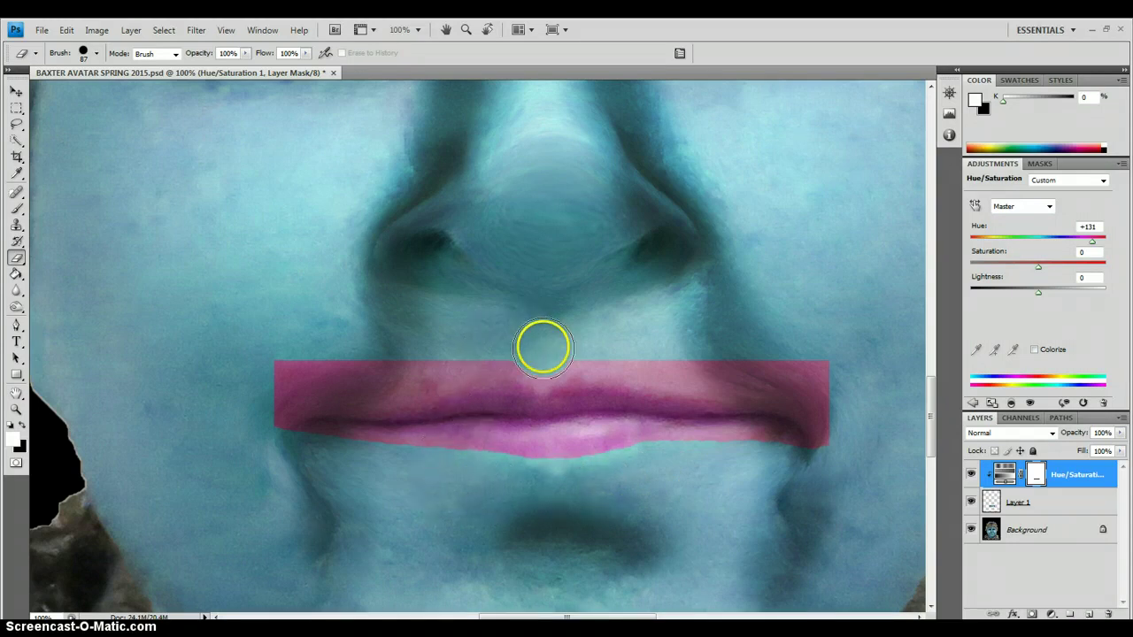
Step: Erase the remaining pink tint above the upper lip and around both mouth corners, following the lip contour
left_click(543, 357)
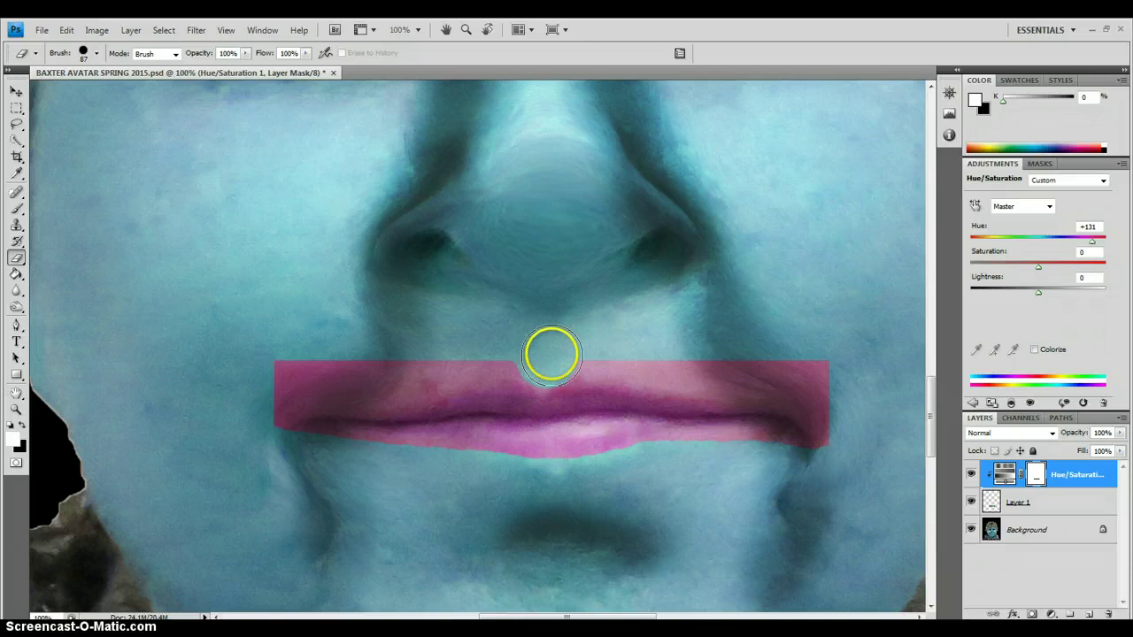
left_click_drag(598, 352, 831, 392)
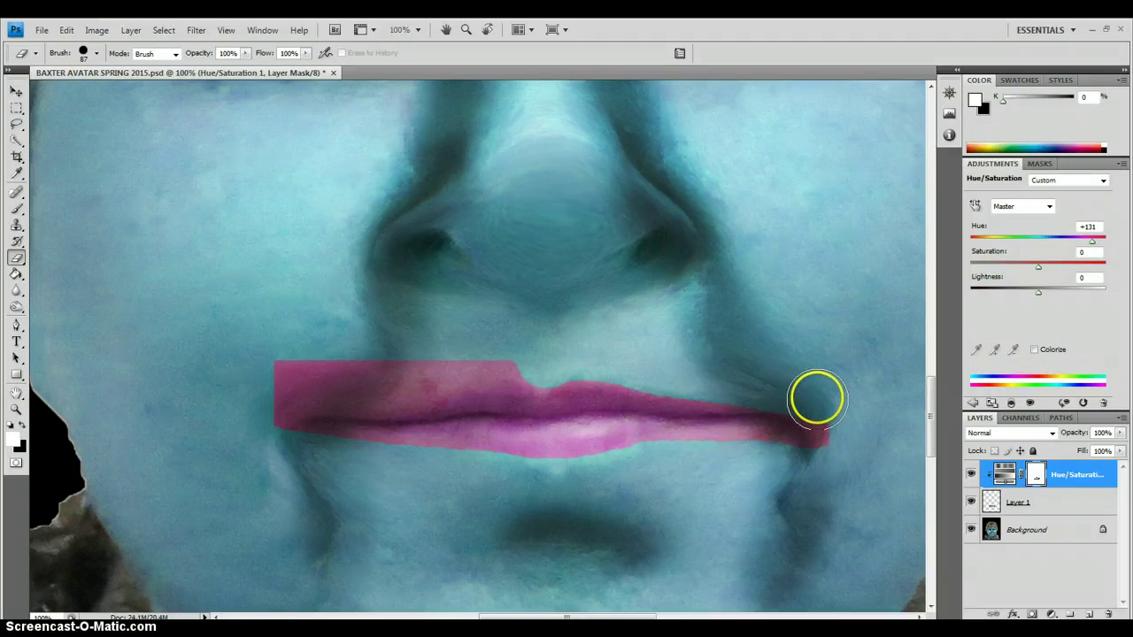
mouse_move(816, 398)
left_mouse_down()
mouse_move(837, 407)
mouse_move(829, 433)
mouse_move(796, 464)
left_mouse_up()
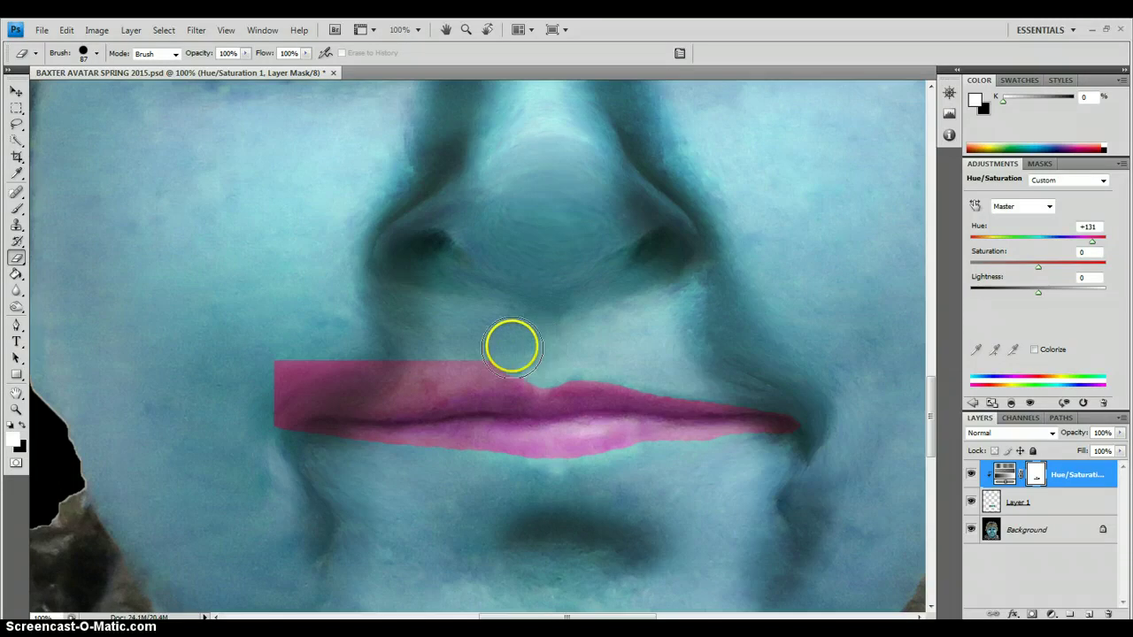
mouse_move(511, 345)
left_mouse_down()
mouse_move(275, 382)
mouse_move(253, 397)
left_mouse_up()
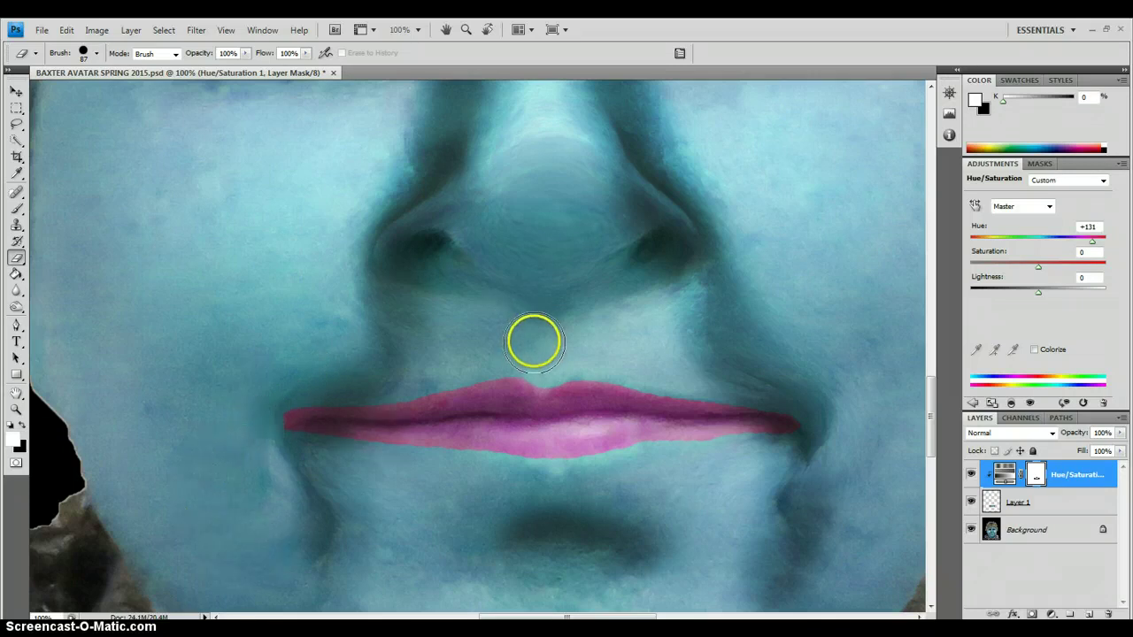
left_click_drag(534, 342, 501, 352)
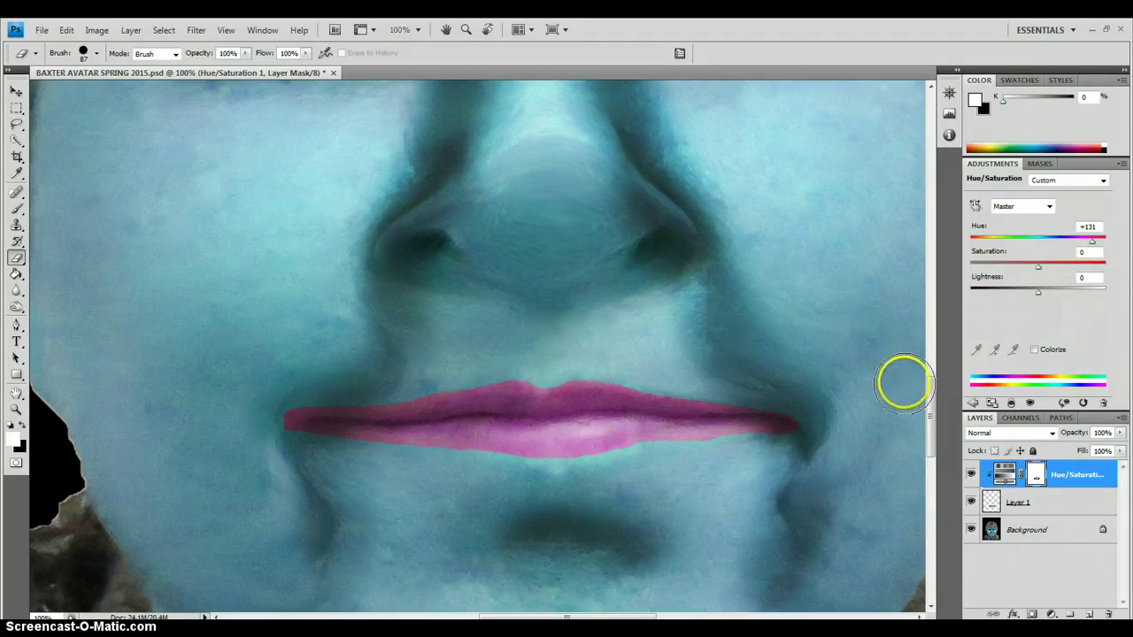
Step: Draw an elliptical marquee selection around the tip of the nose and nostrils on the Background layer
left_click(418, 30)
left_click(414, 47)
left_click(413, 51)
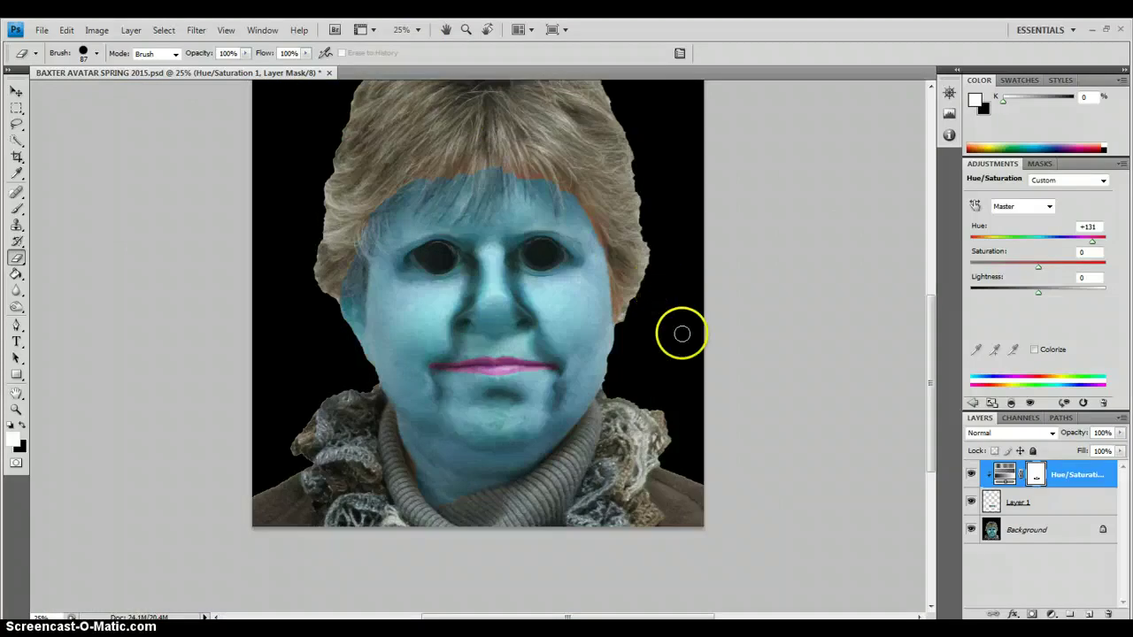
left_click(1040, 531)
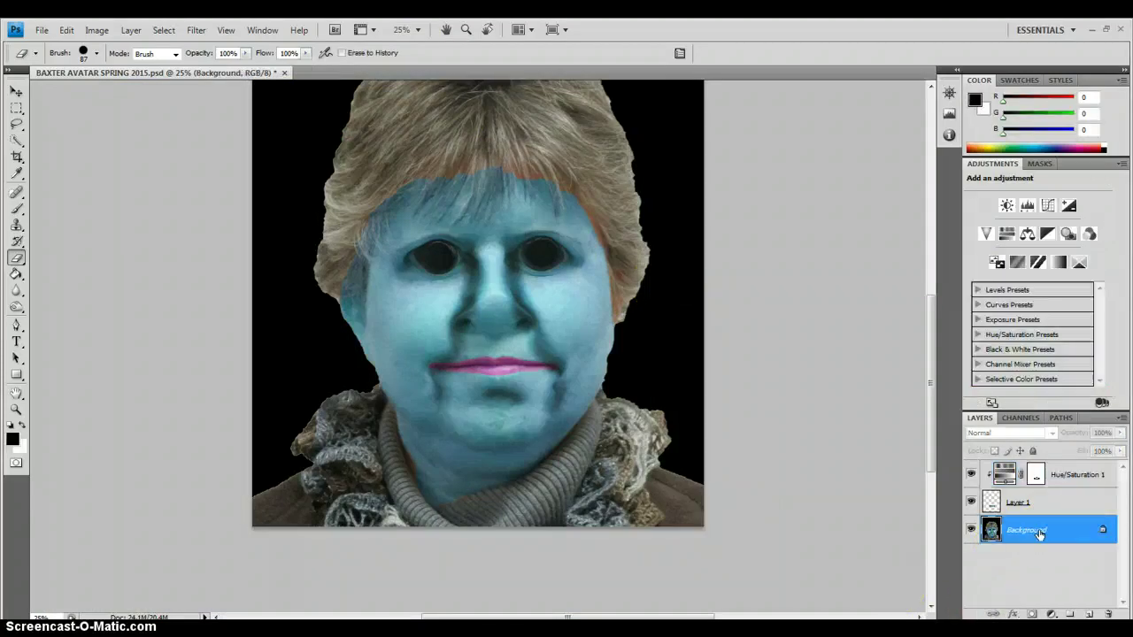
left_click(41, 171)
left_click(16, 107)
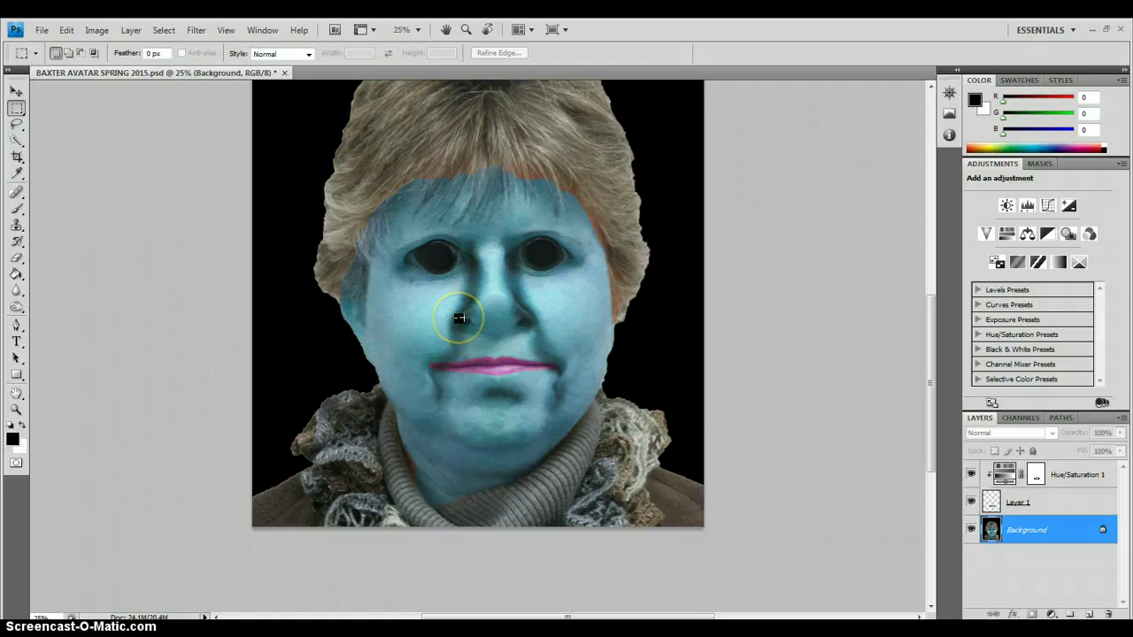
left_click(19, 110)
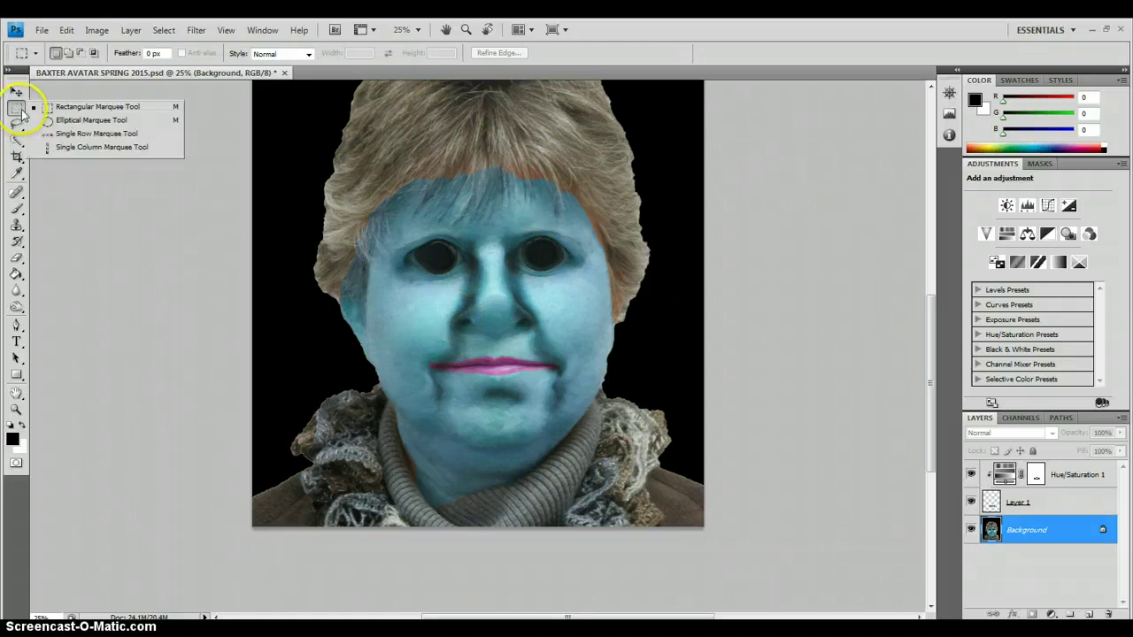
left_click(62, 119)
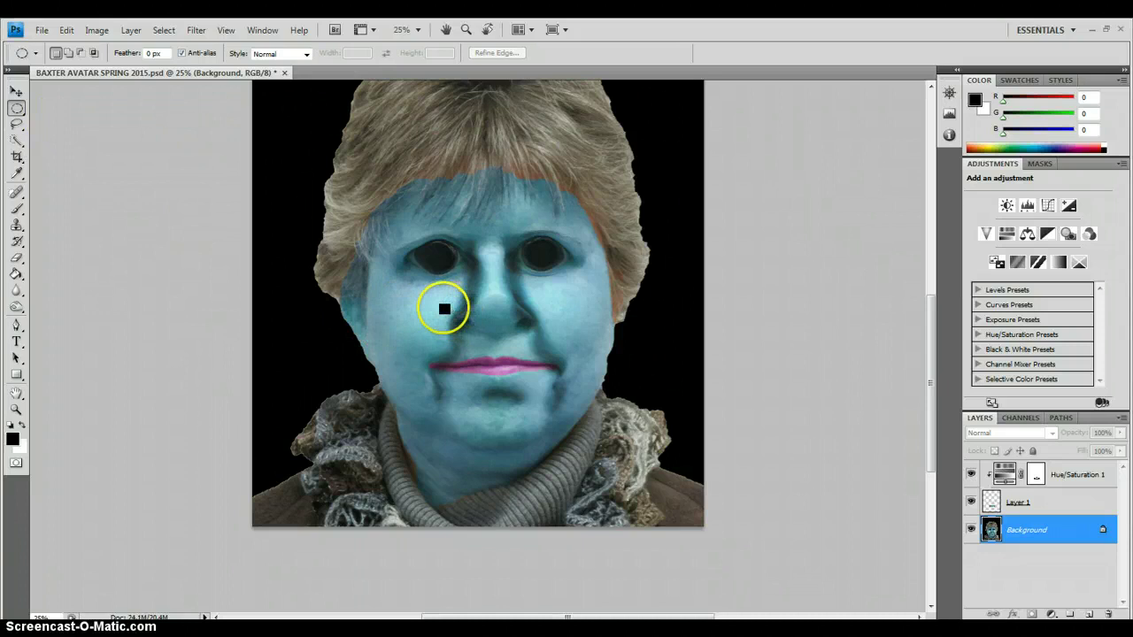
left_click_drag(445, 309, 546, 337)
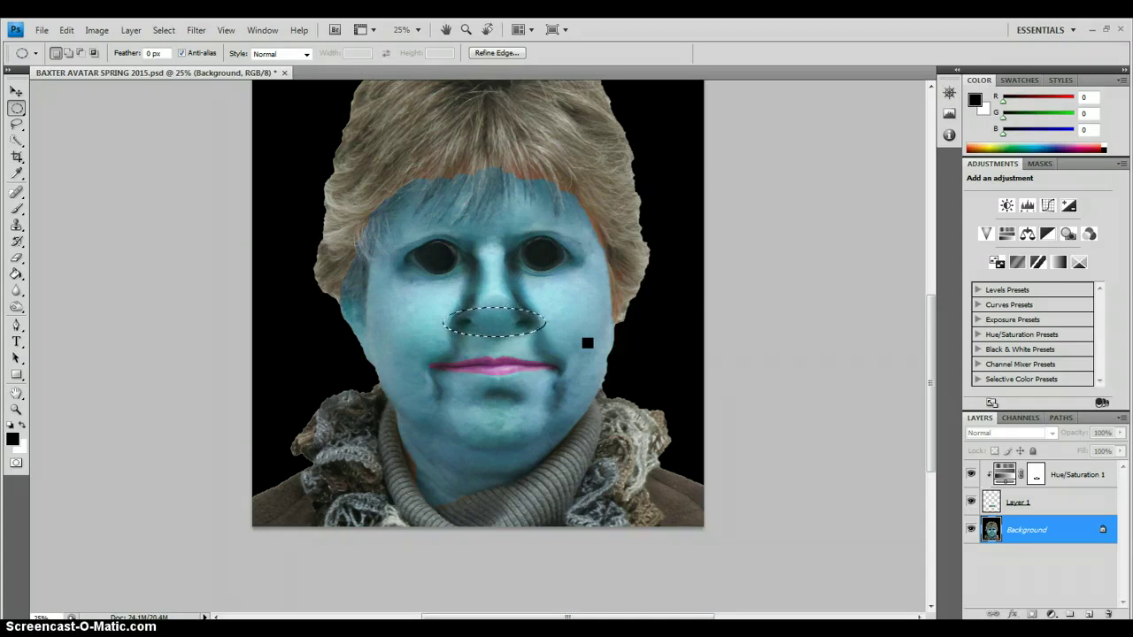
Step: Transform the nose selection to fit the nose more tightly, at 80.6% width and 101.2% height
left_click(164, 30)
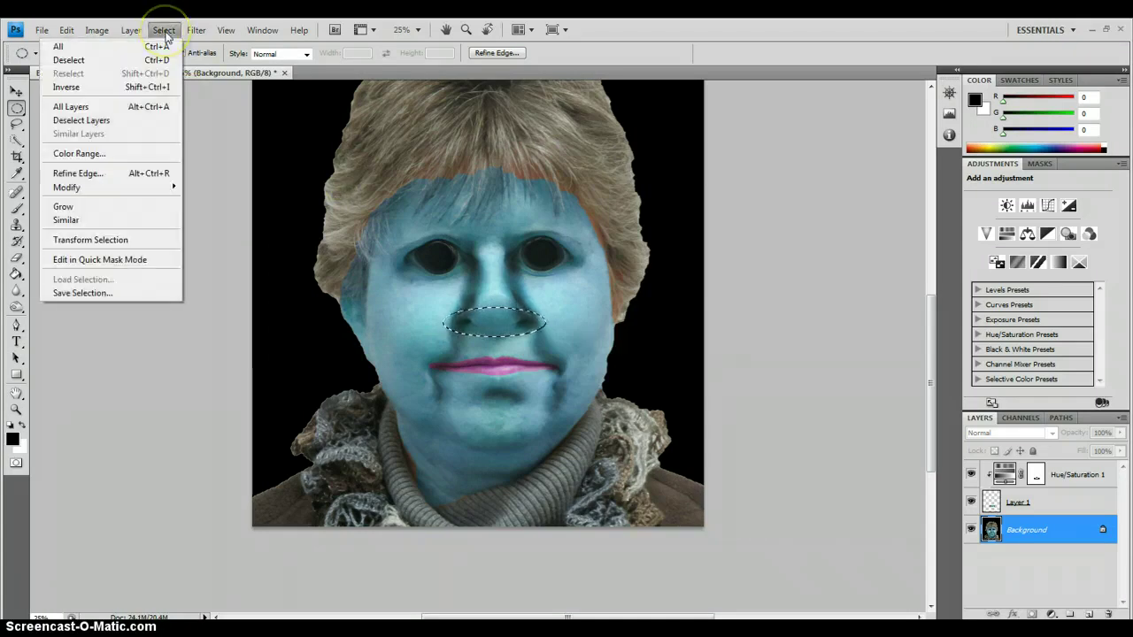
left_click(142, 240)
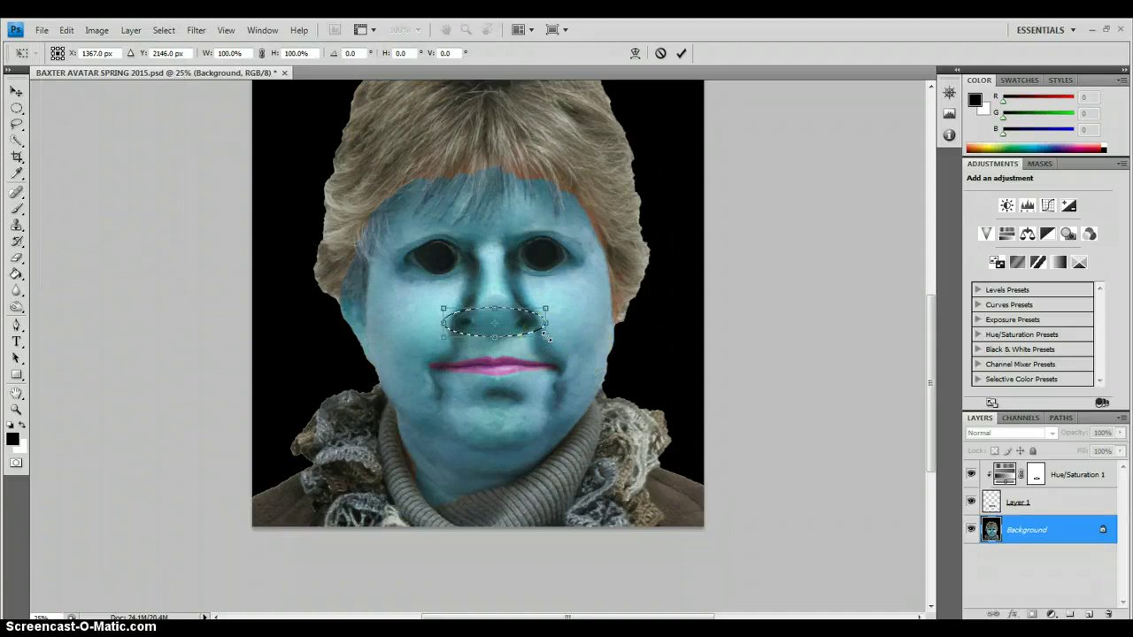
left_click_drag(549, 338, 547, 338)
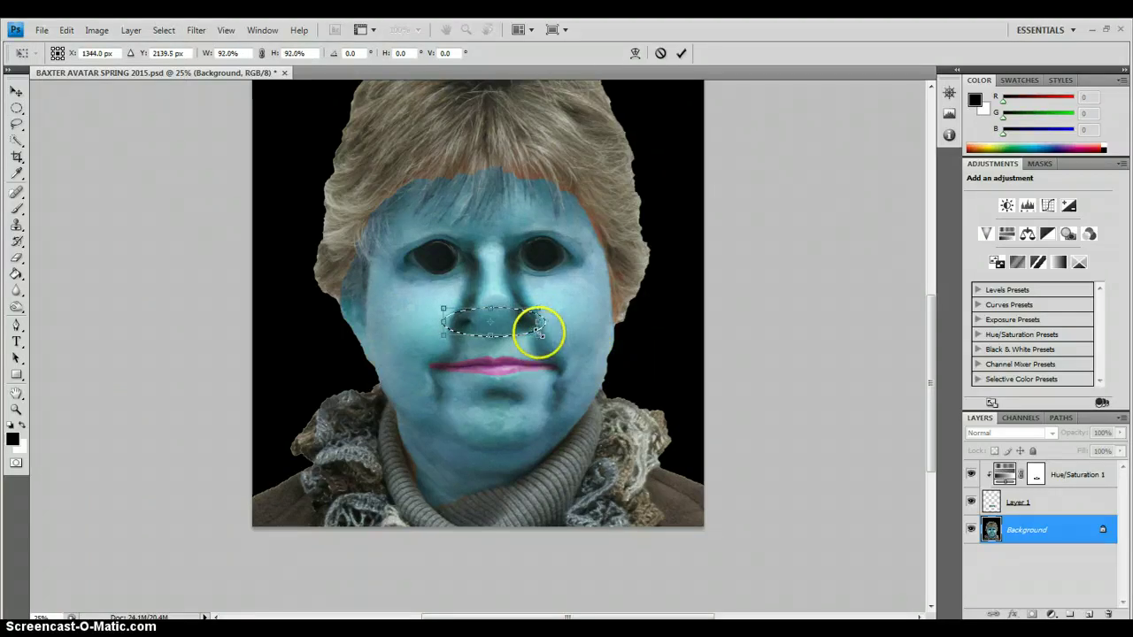
mouse_move(444, 336)
left_mouse_down()
mouse_move(451, 328)
mouse_move(439, 349)
left_mouse_up()
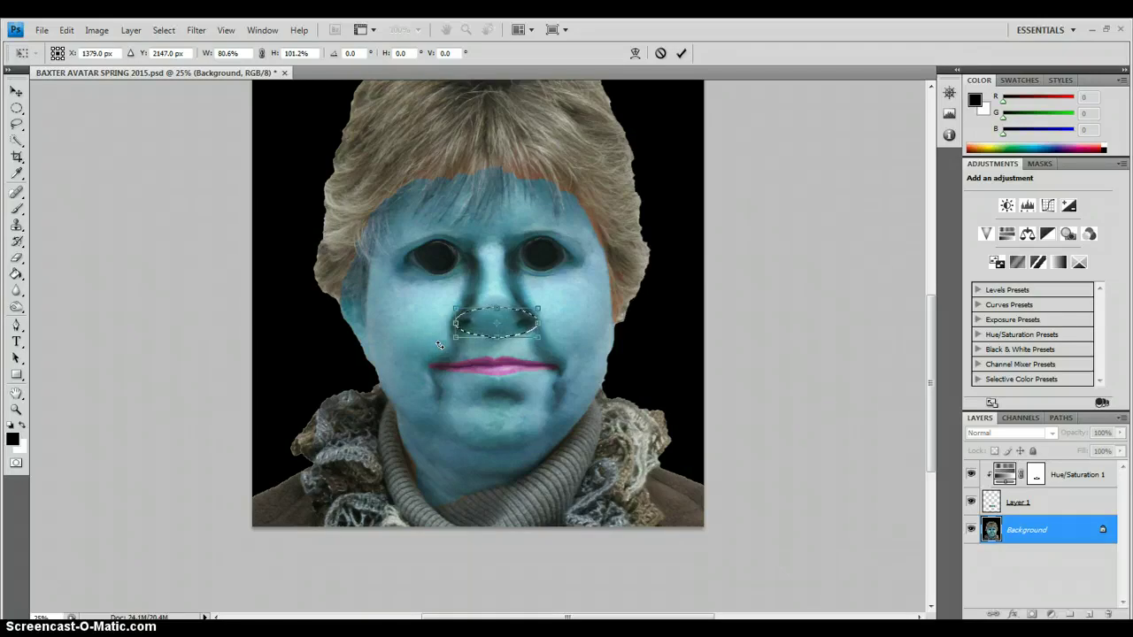
left_click(446, 345)
key("Return")
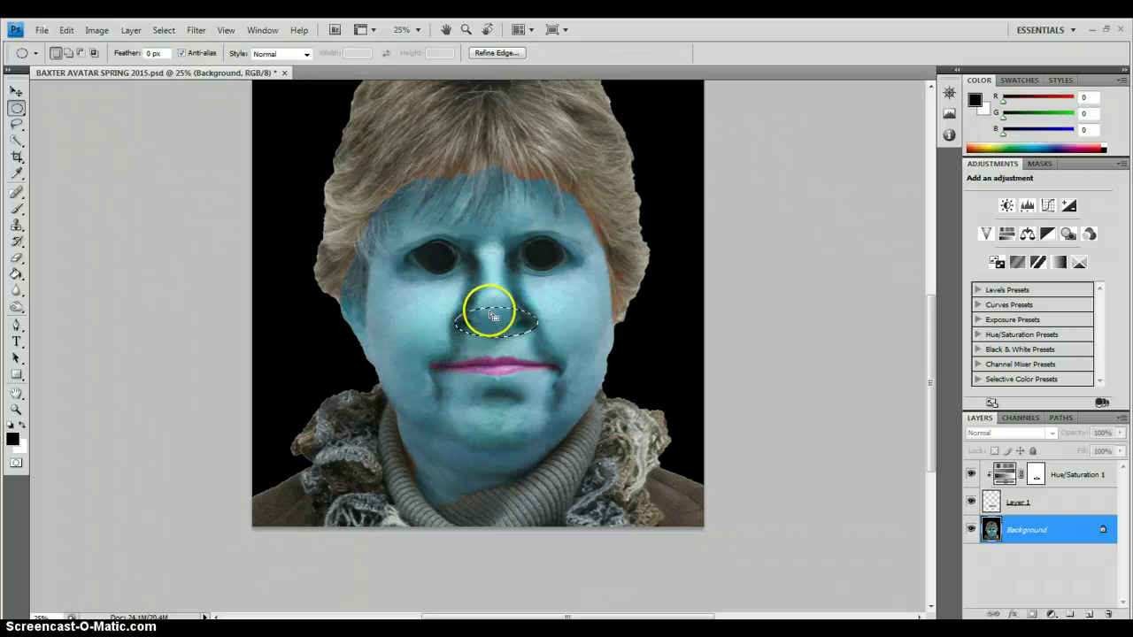
Step: Transform the nose selection to fit the nose tip more closely, reducing its height to 95.2% at 100% width
left_click(99, 32)
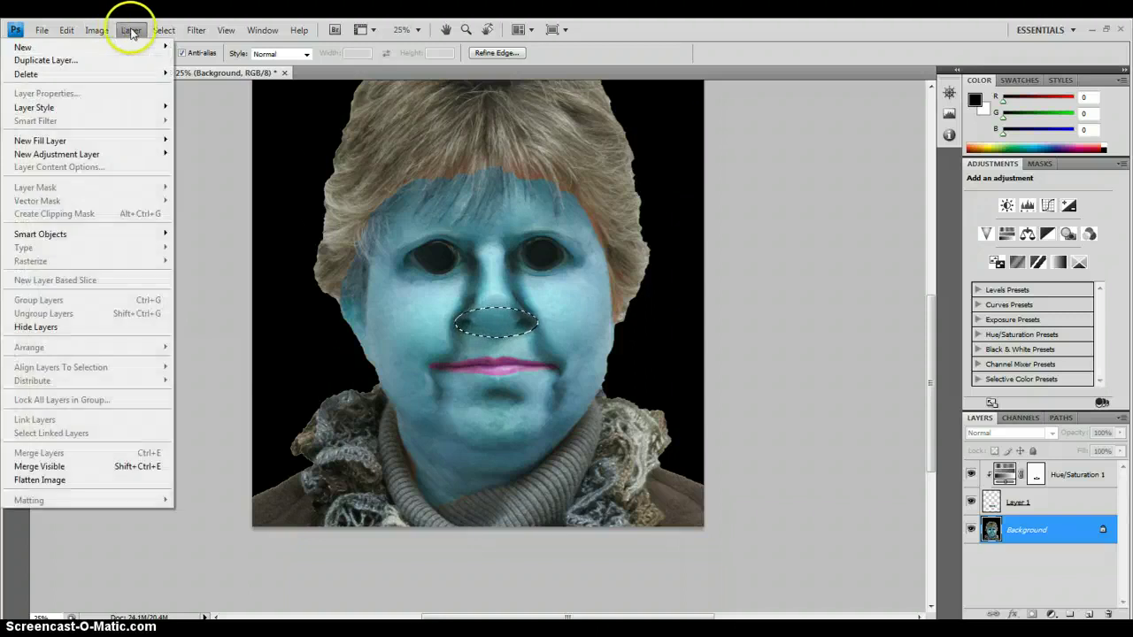
mouse_move(162, 28)
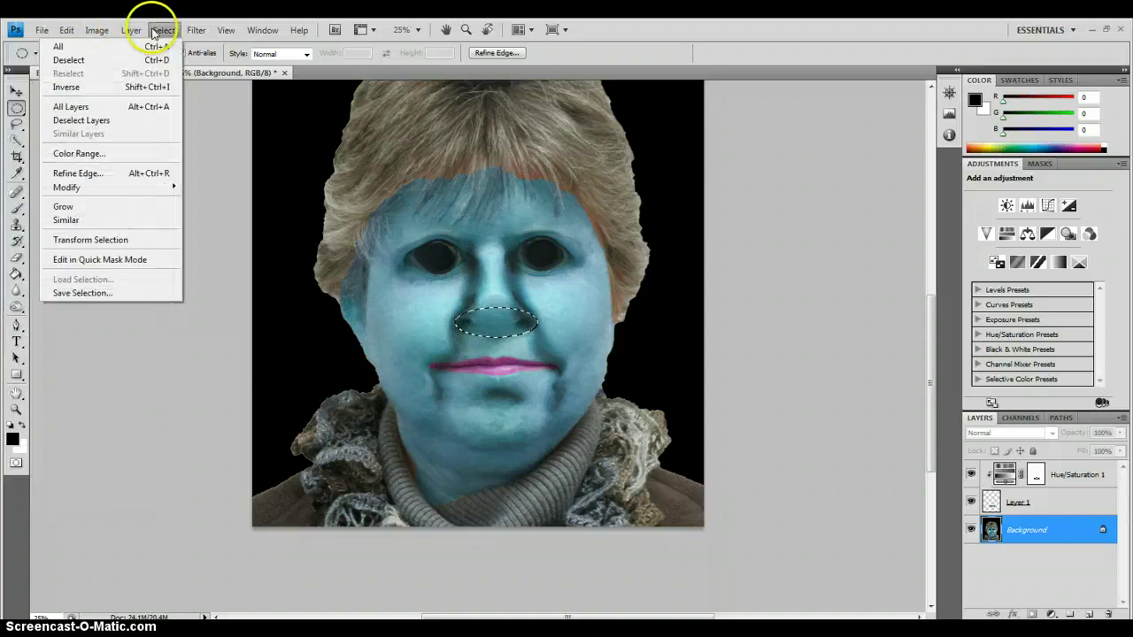
left_click(139, 240)
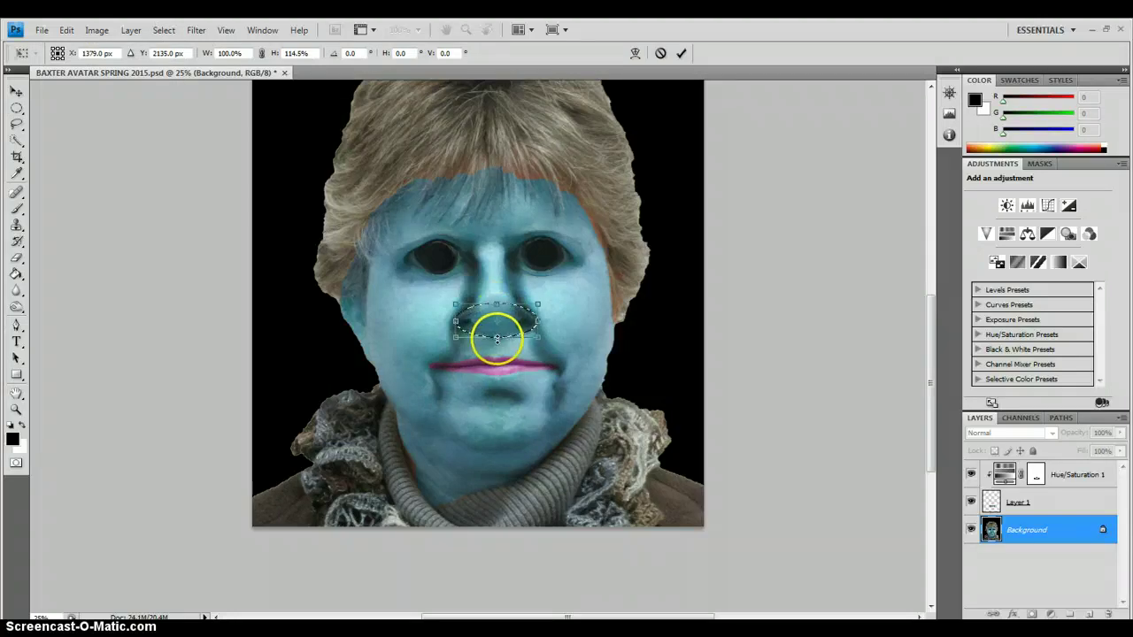
left_click_drag(496, 339, 494, 331)
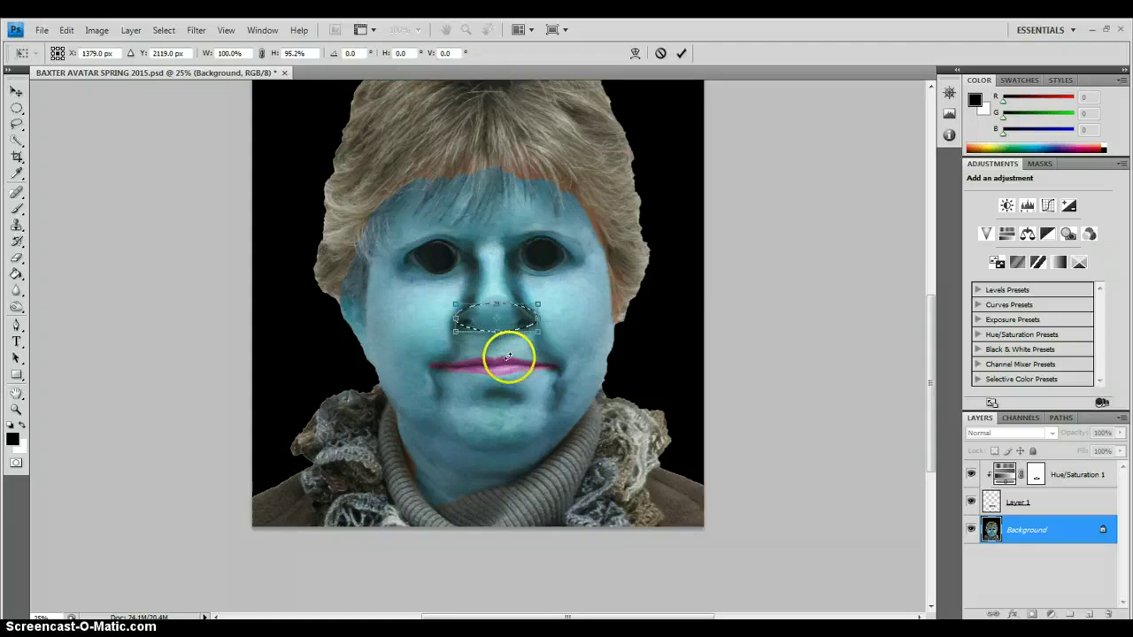
key("Return")
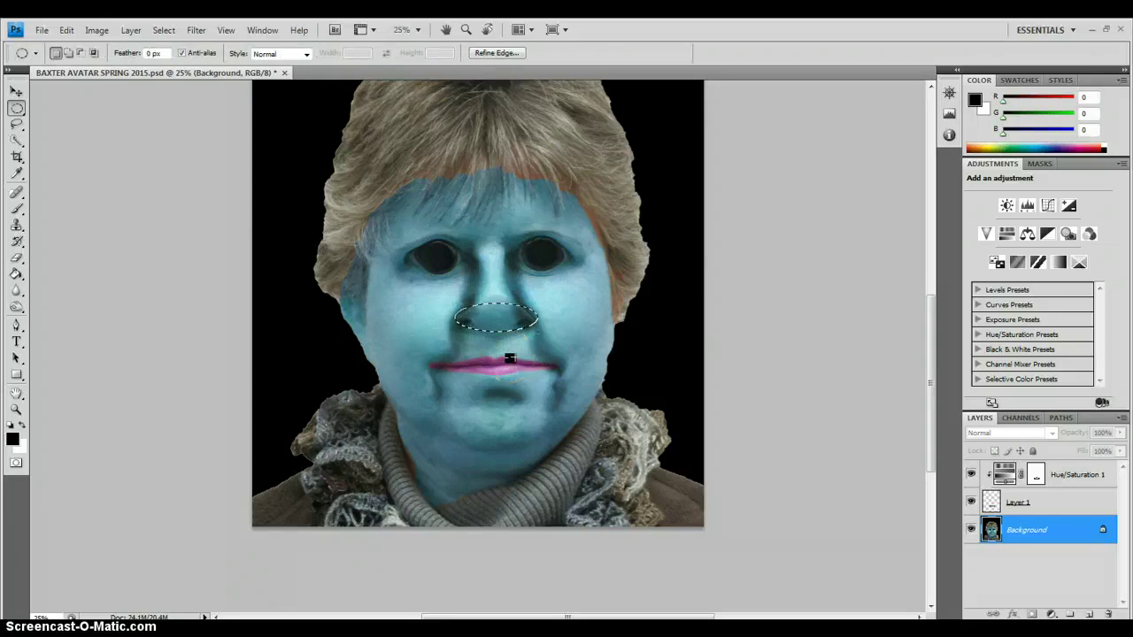
Step: Undo the accidental deselection of the elliptical nose area
left_click(507, 338)
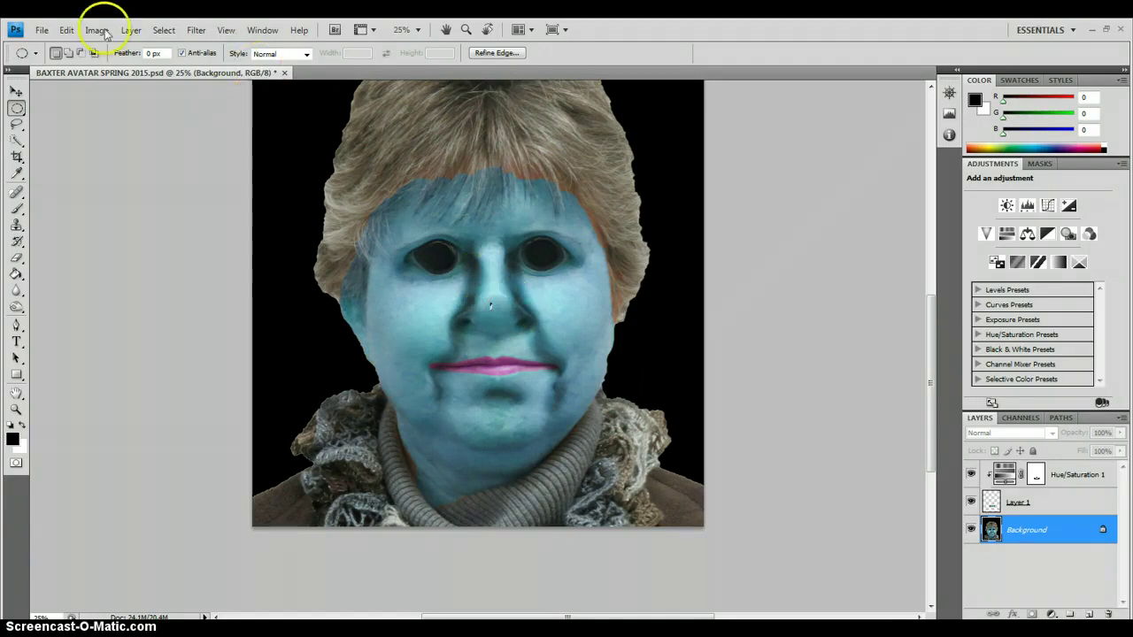
left_click(65, 30)
left_click(82, 41)
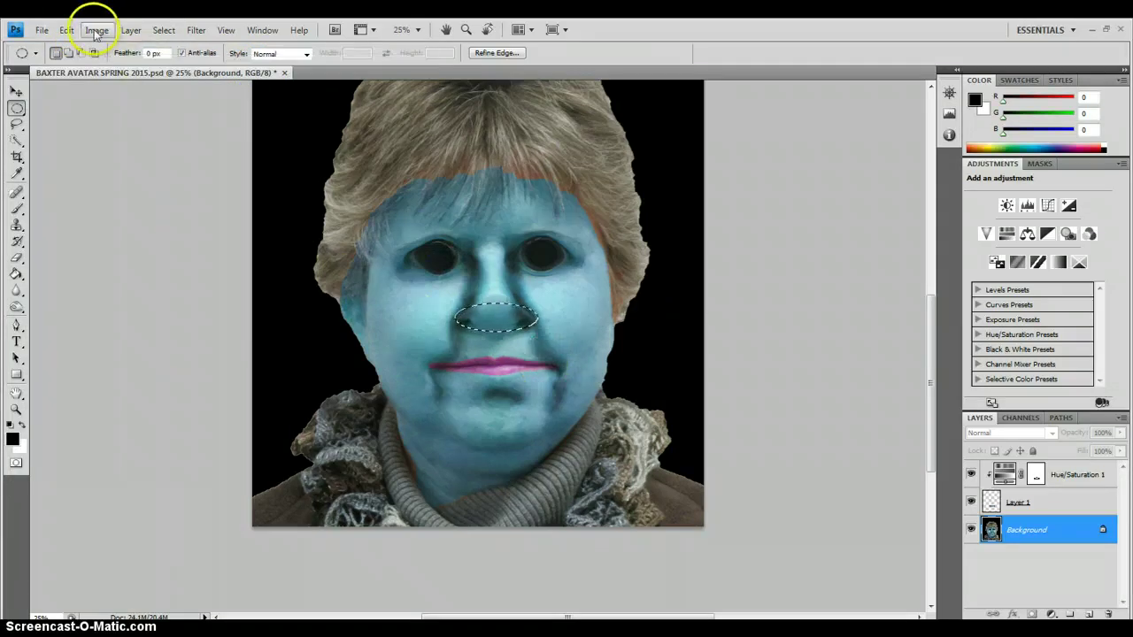
left_click(66, 30)
mouse_move(101, 296)
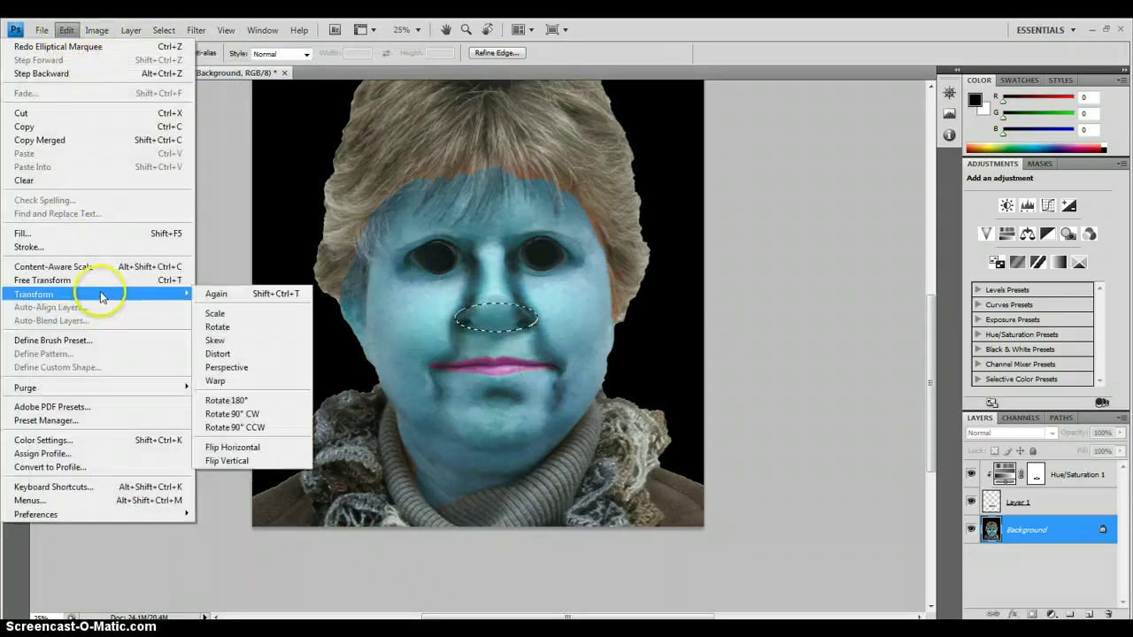
mouse_move(164, 30)
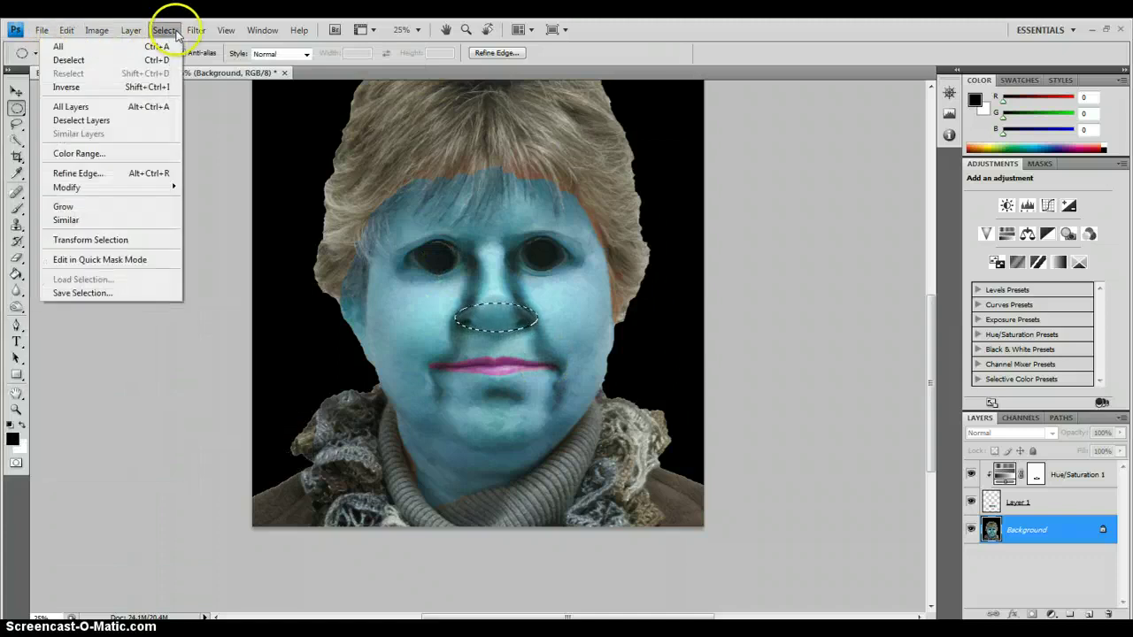
left_click(147, 240)
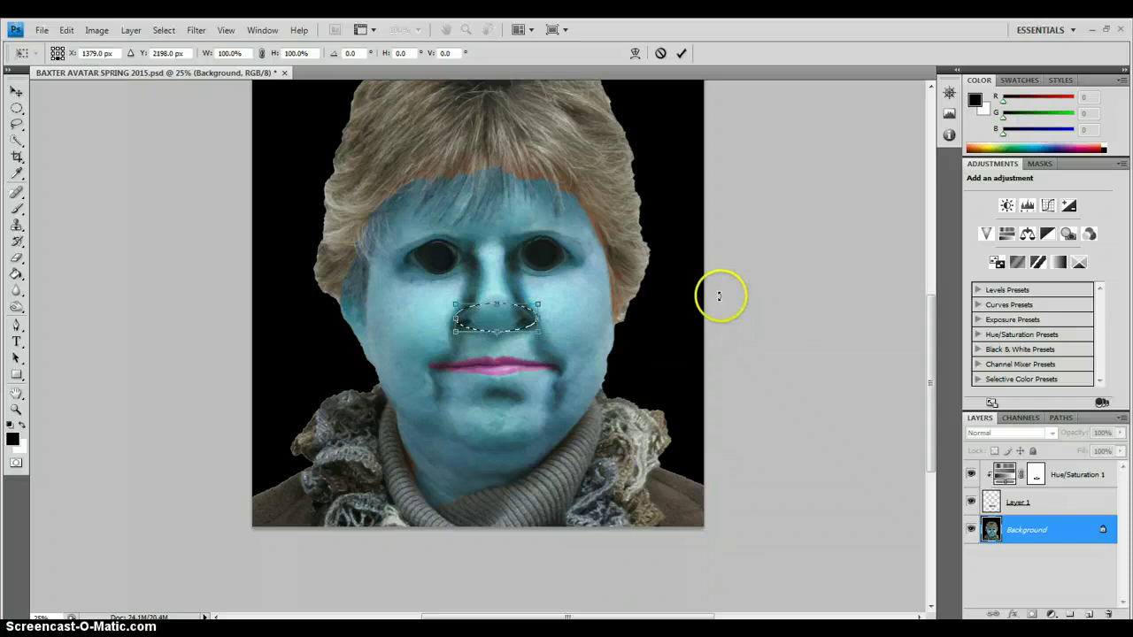
key("Return")
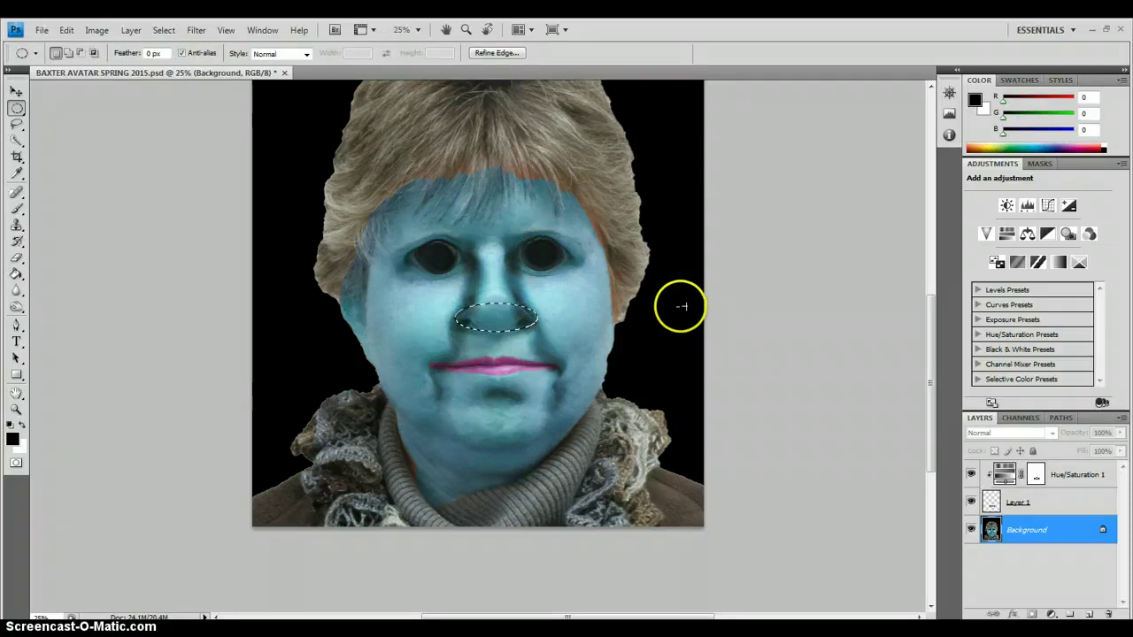
Step: Copy the selected nose area from the Background into a new layer with Layer via Copy
left_click(131, 30)
mouse_move(136, 47)
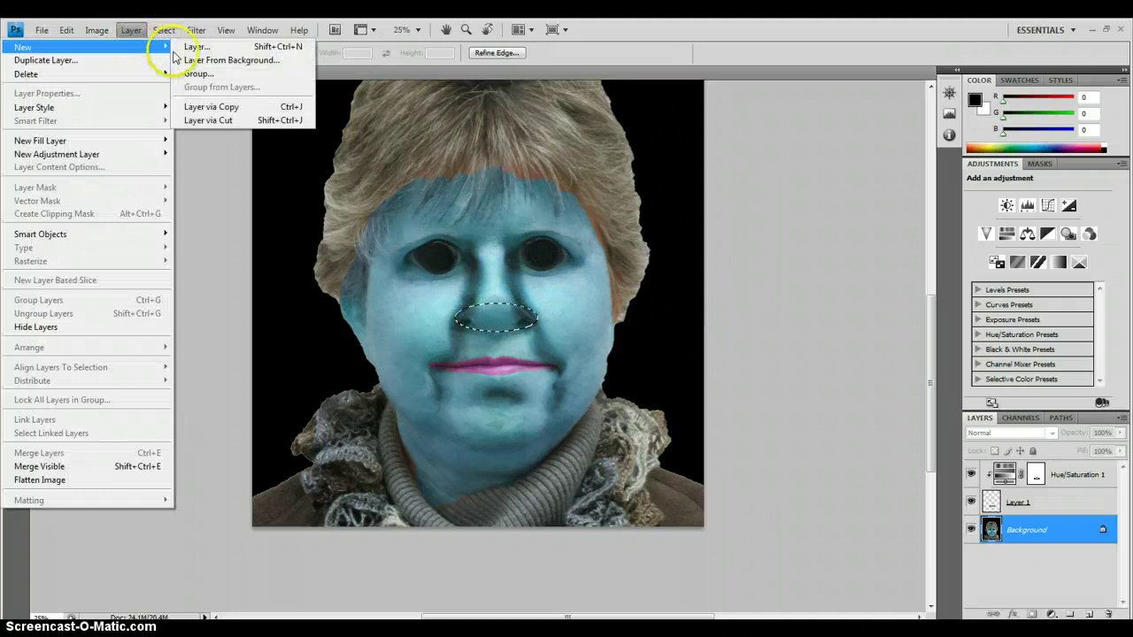
left_click(241, 107)
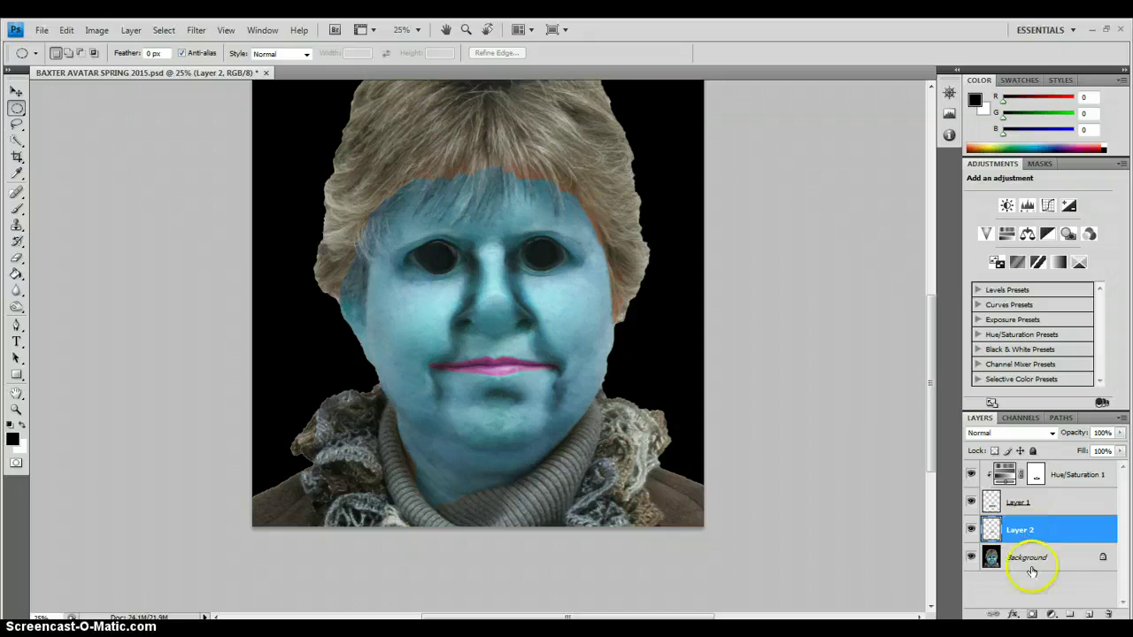
Step: Add a Hue/Saturation adjustment layer above the nose copy with hue +75, clipped to affect only that nose layer
left_click(1052, 614)
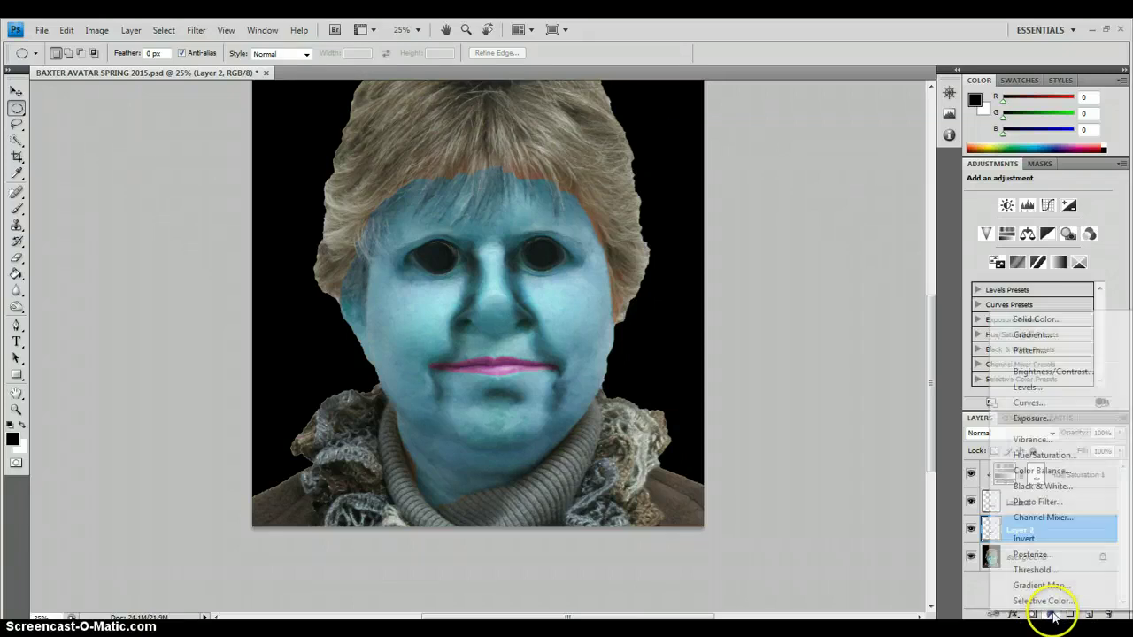
left_click(1064, 459)
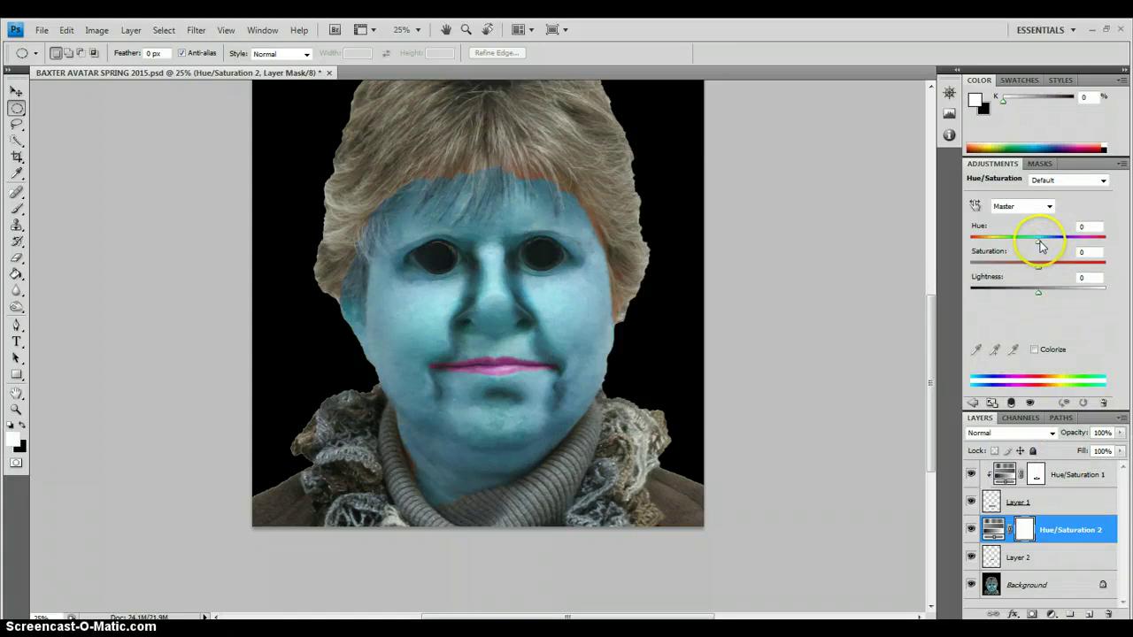
left_click_drag(1041, 246, 1064, 246)
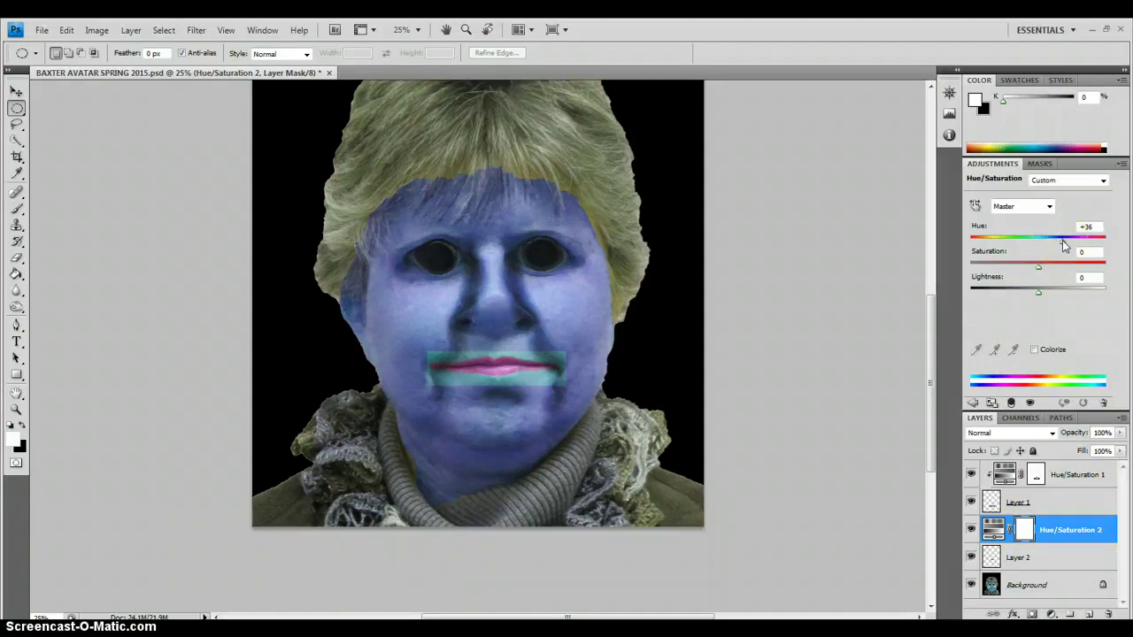
mouse_move(1066, 246)
left_mouse_down()
mouse_move(1084, 246)
mouse_move(947, 245)
mouse_move(1077, 250)
left_mouse_up()
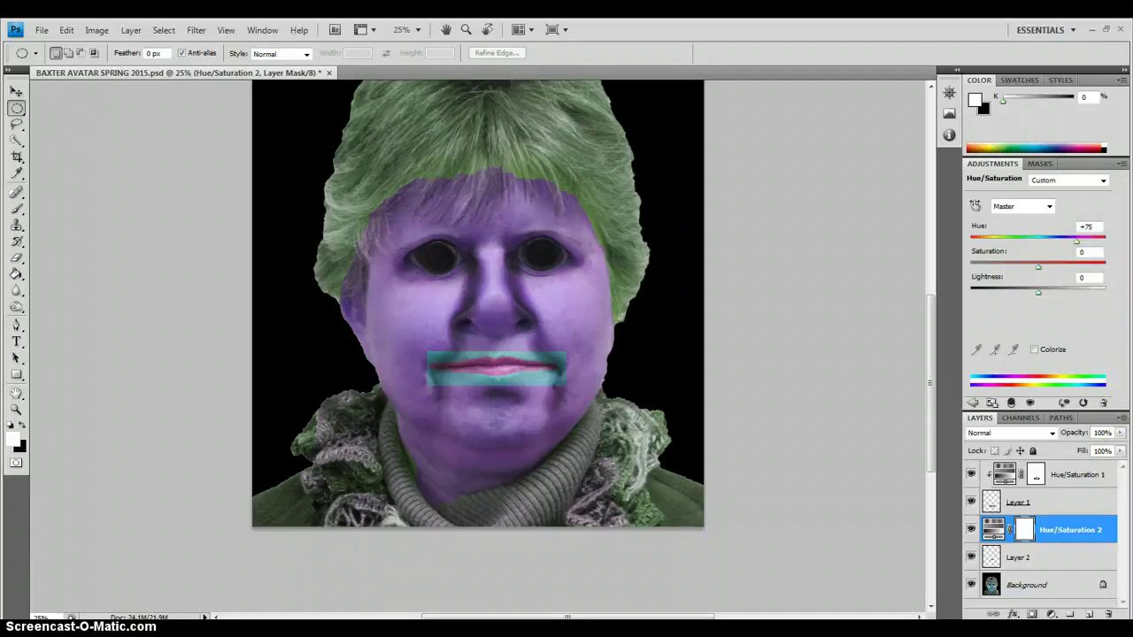
mouse_move(1095, 592)
left_mouse_down()
mouse_move(1036, 407)
mouse_move(1014, 403)
left_mouse_up()
left_click(1013, 402)
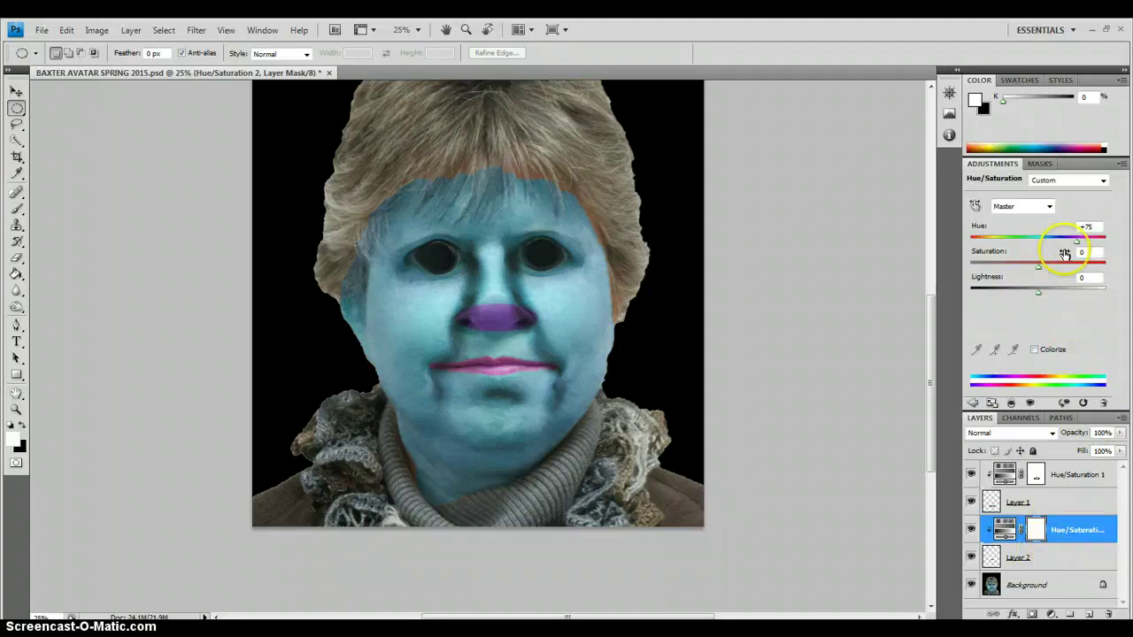
Step: Try different hues on the nose adjustment layer and set its hue to +77 for a purple nose
mouse_move(1078, 240)
left_mouse_down()
mouse_move(1092, 248)
mouse_move(1062, 252)
left_mouse_up()
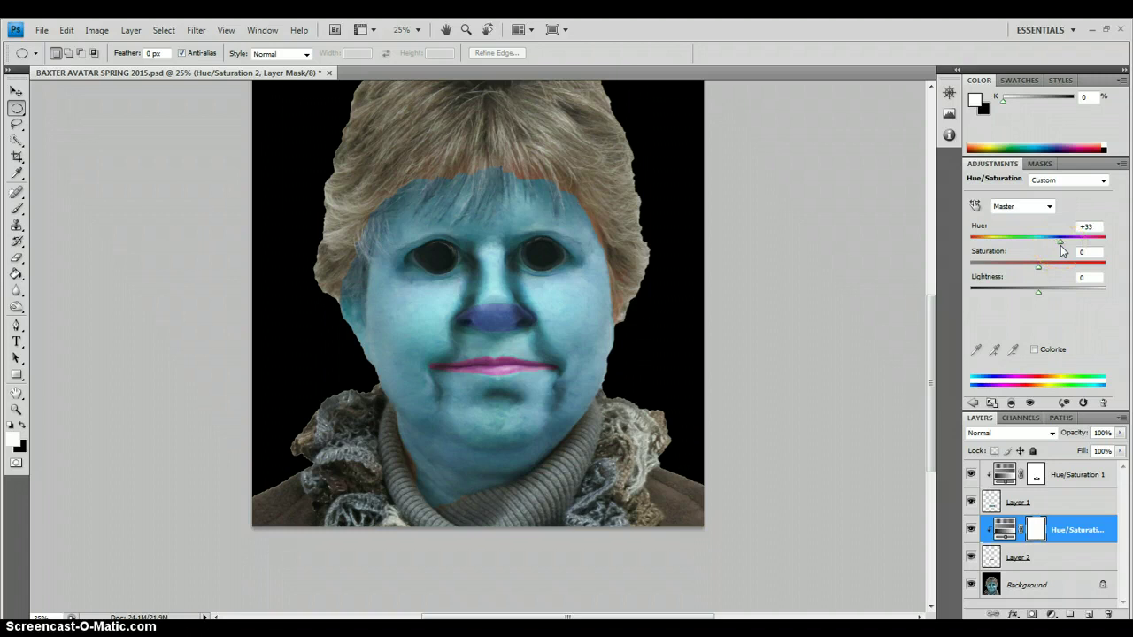
left_click_drag(1062, 251, 1066, 251)
left_click_drag(1066, 252, 1085, 253)
key("Down")
key("Down")
key("Down")
key("Down")
key("Down")
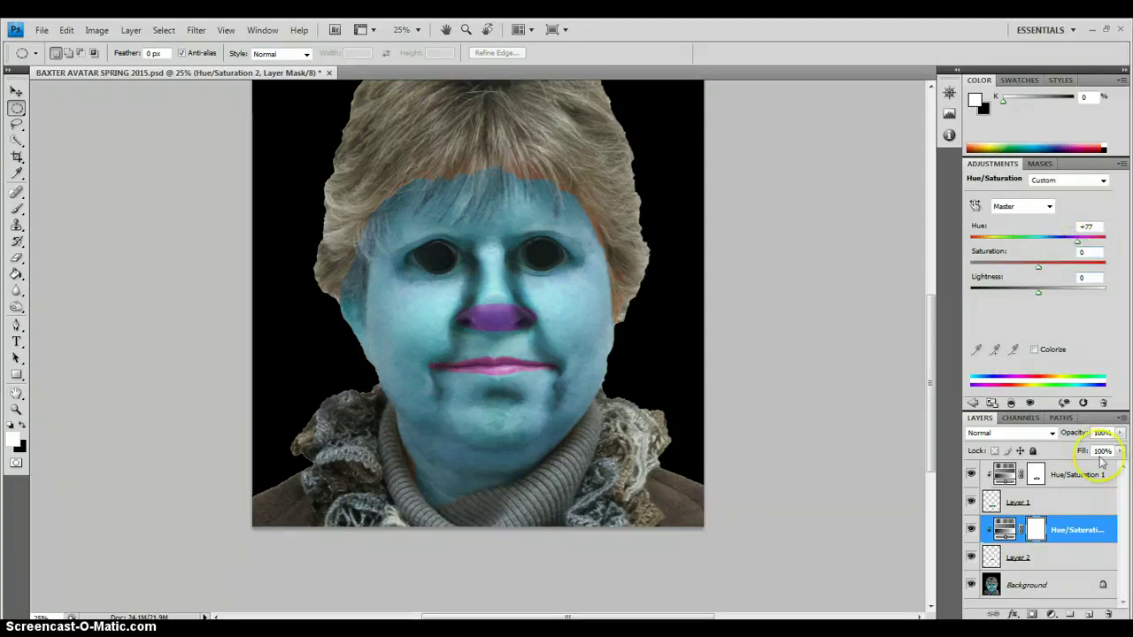
Step: Set the lips' Hue/Saturation 1 layer to hue +103 and lower its opacity to 72%
left_click(1075, 474)
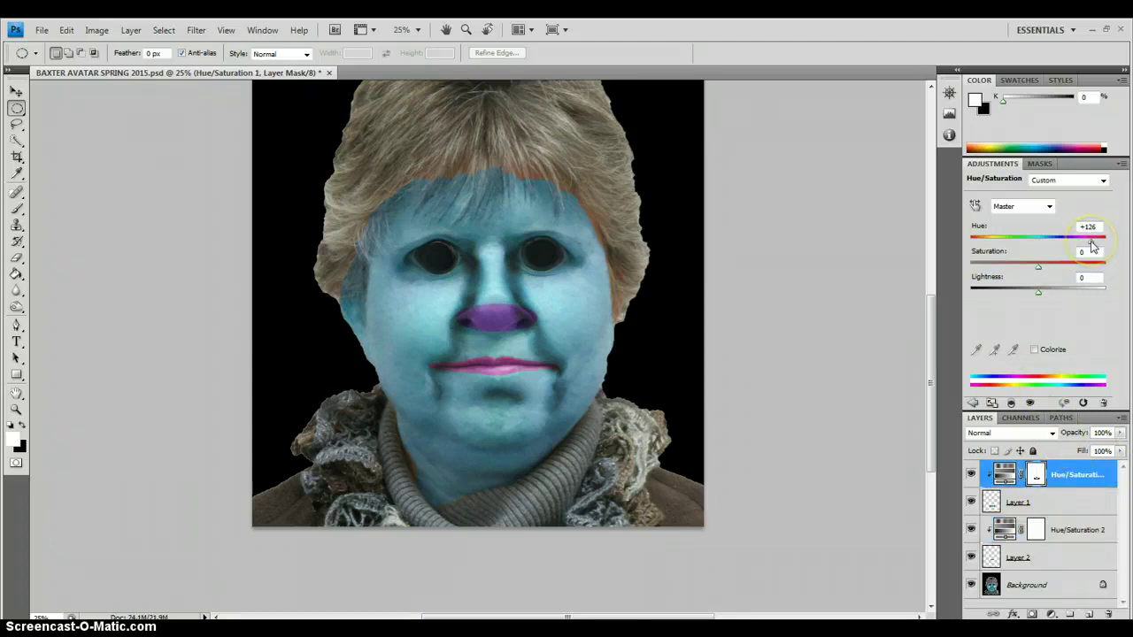
left_click_drag(1092, 246, 1086, 247)
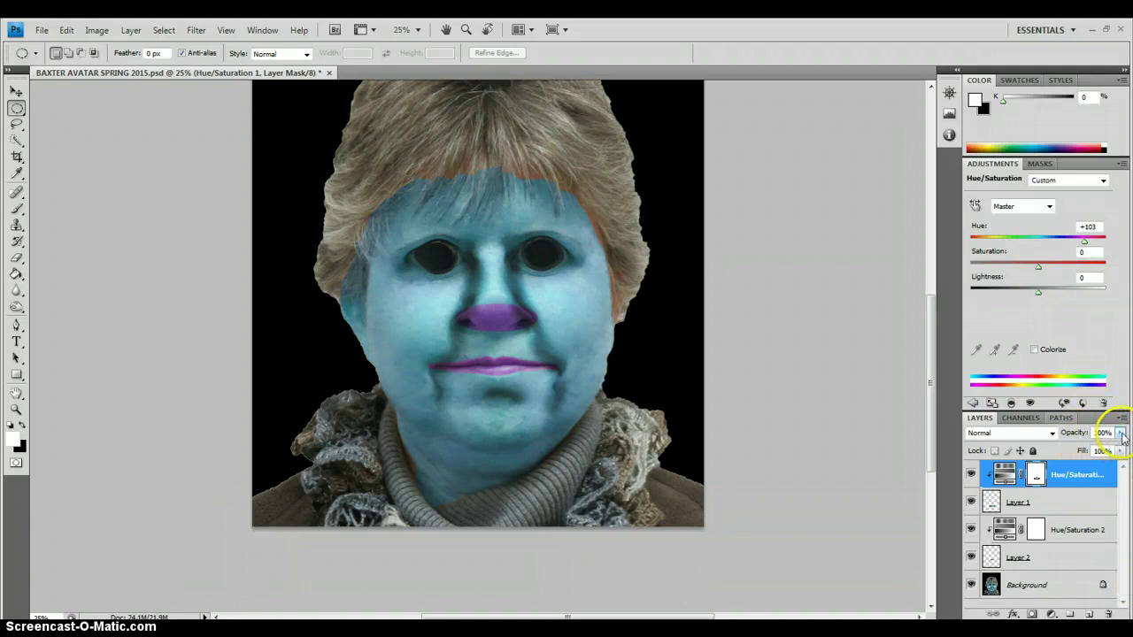
left_click_drag(1120, 433, 1101, 456)
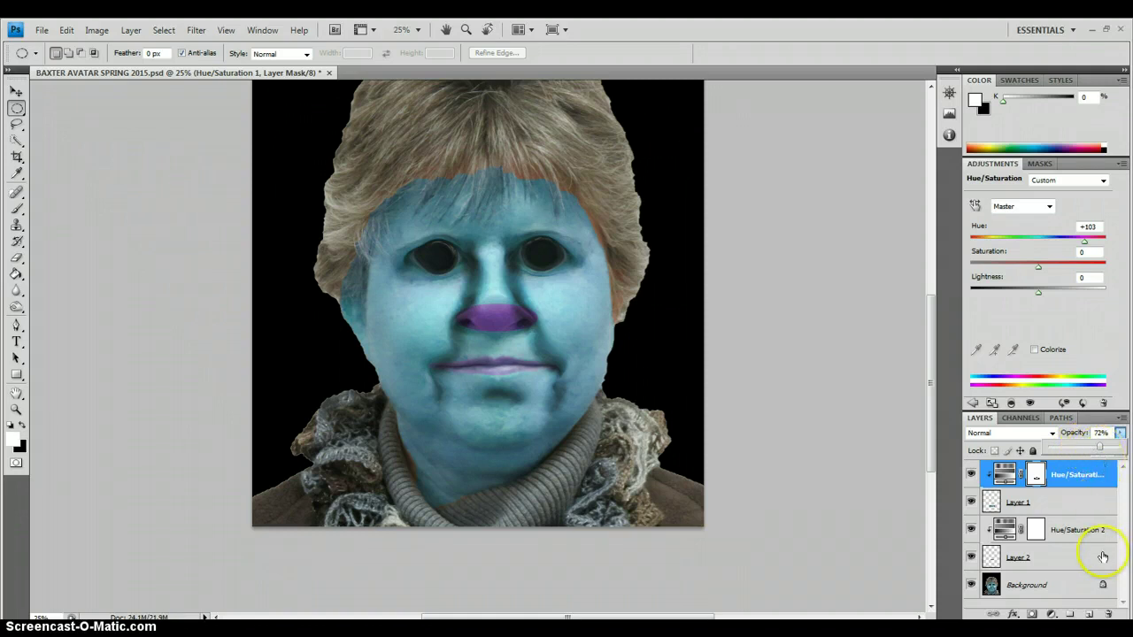
Step: Lower the opacity of the nose's Hue/Saturation 2 layer to 50% and save the document
left_click(1082, 529)
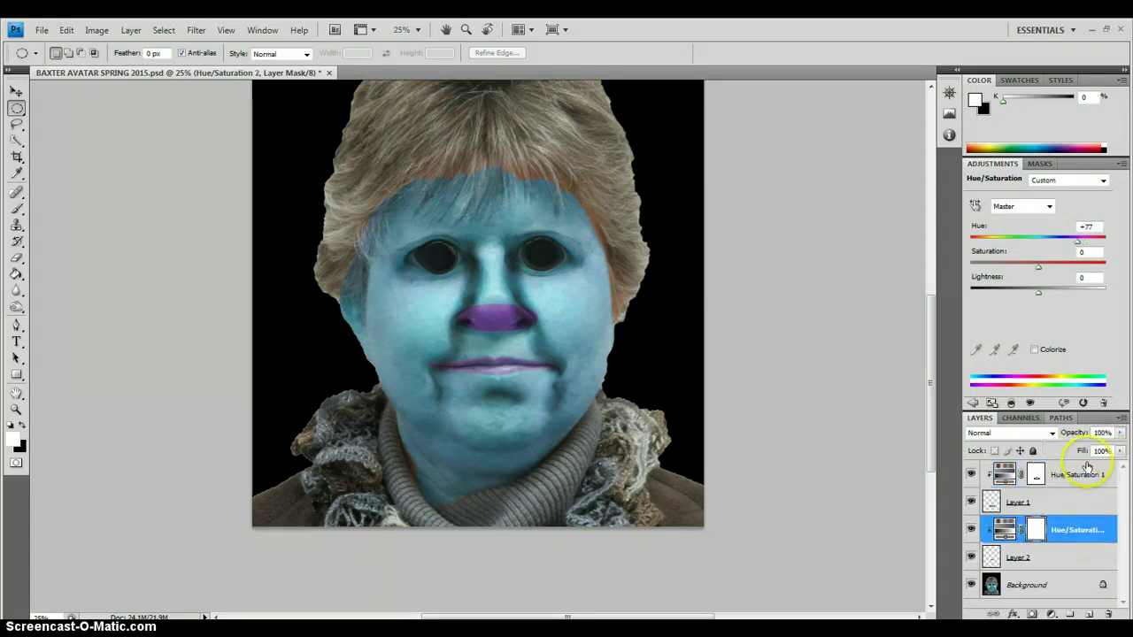
left_click(1120, 433)
left_click_drag(1117, 448, 1085, 450)
left_click(721, 589)
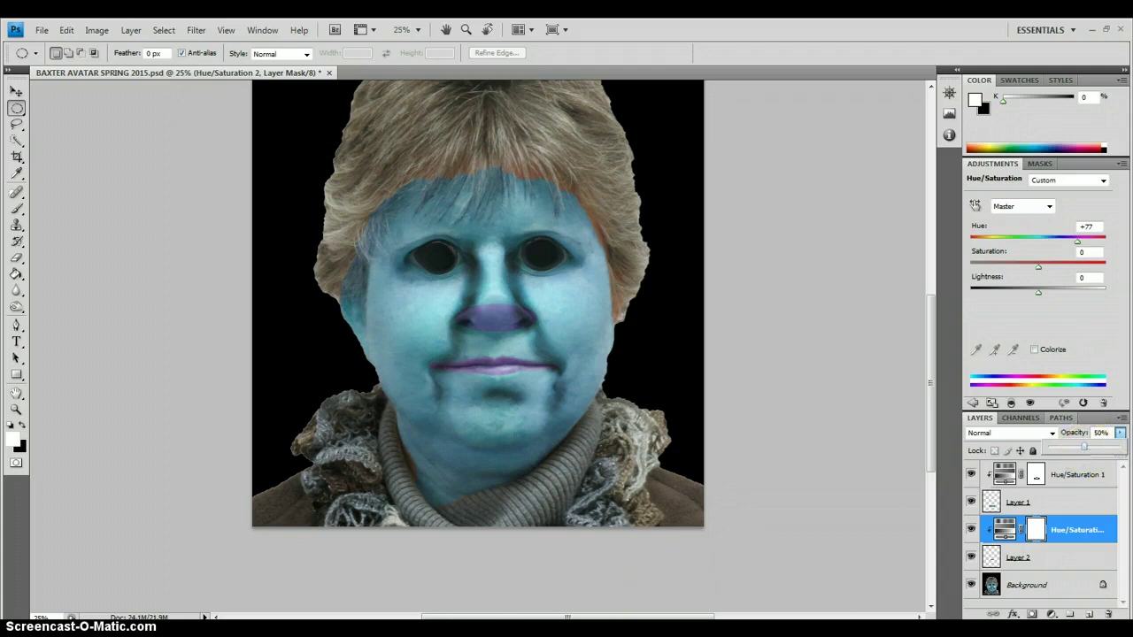
left_click(42, 29)
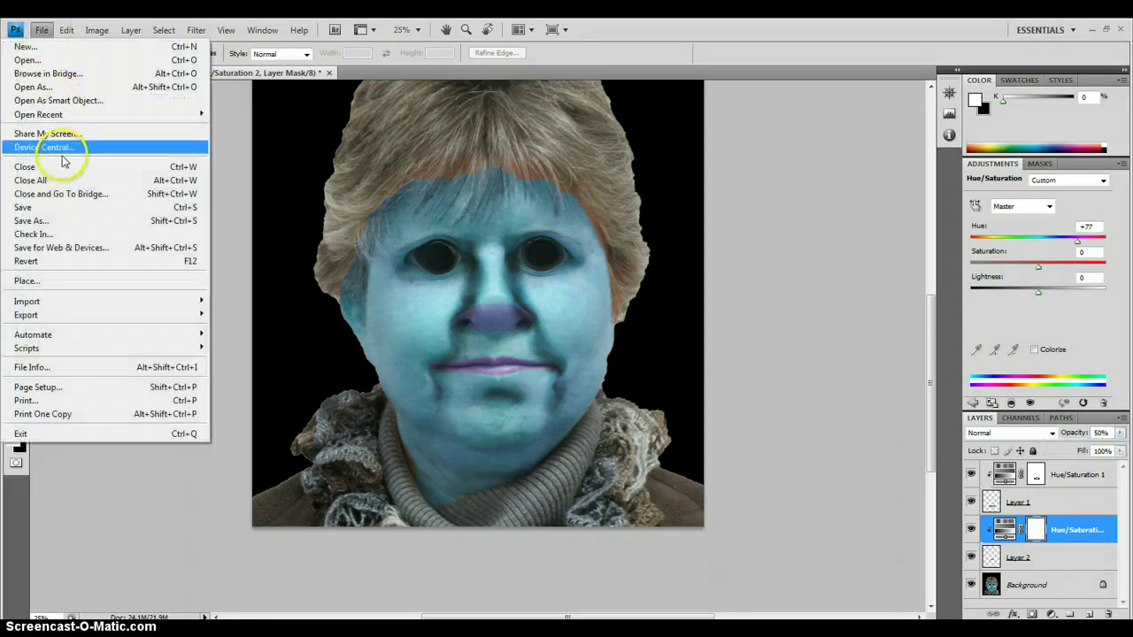
left_click(83, 209)
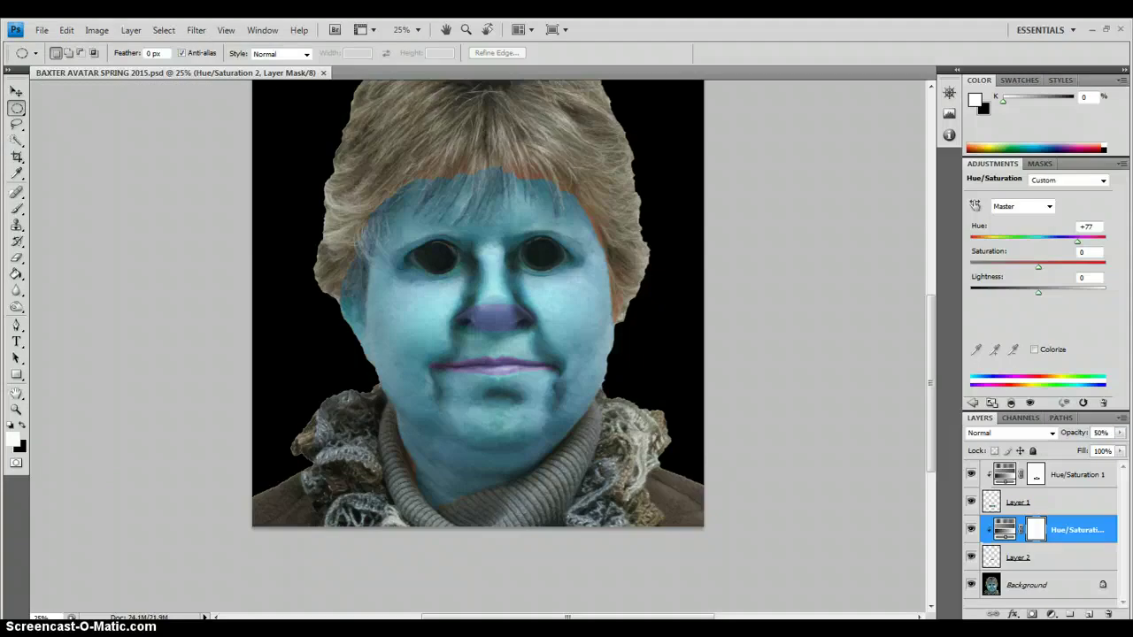